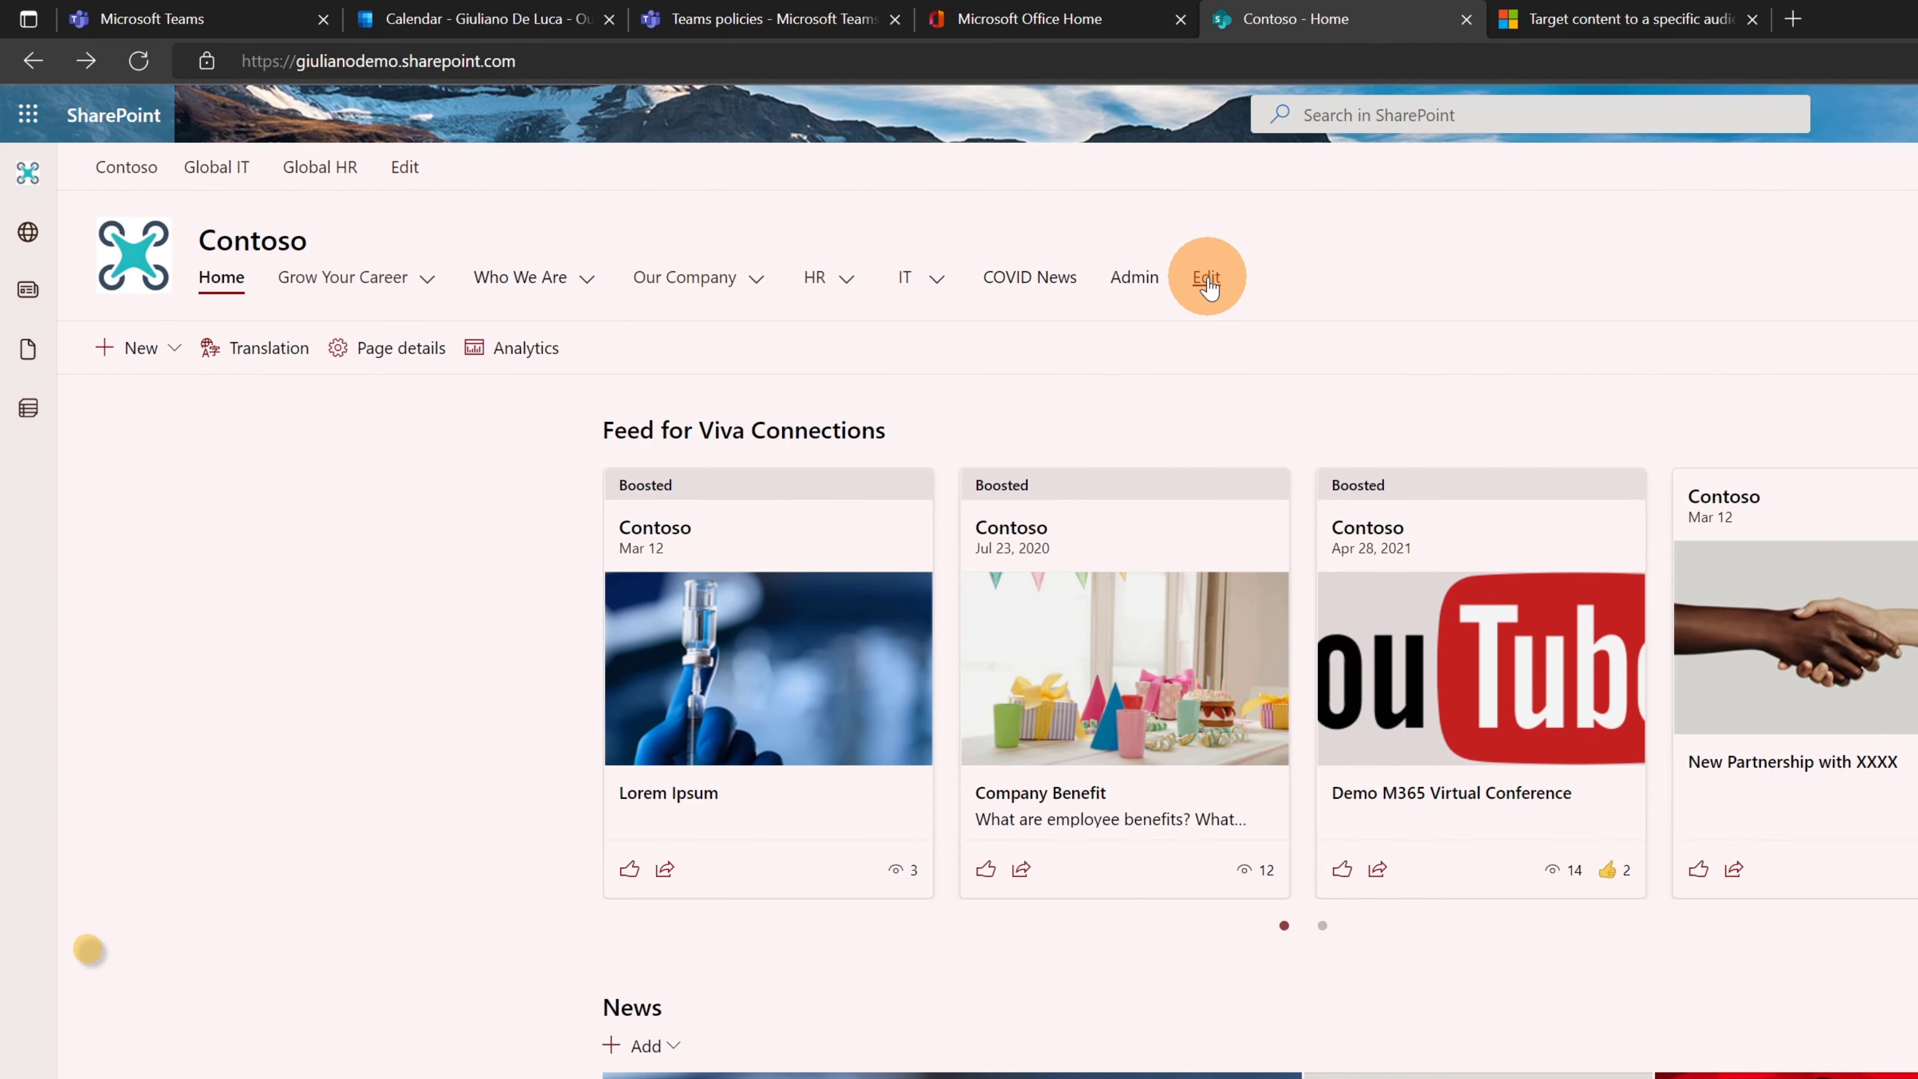
Step: Edit the HR navigation link and set its Audiences to target to the Global HR group
click(1207, 278)
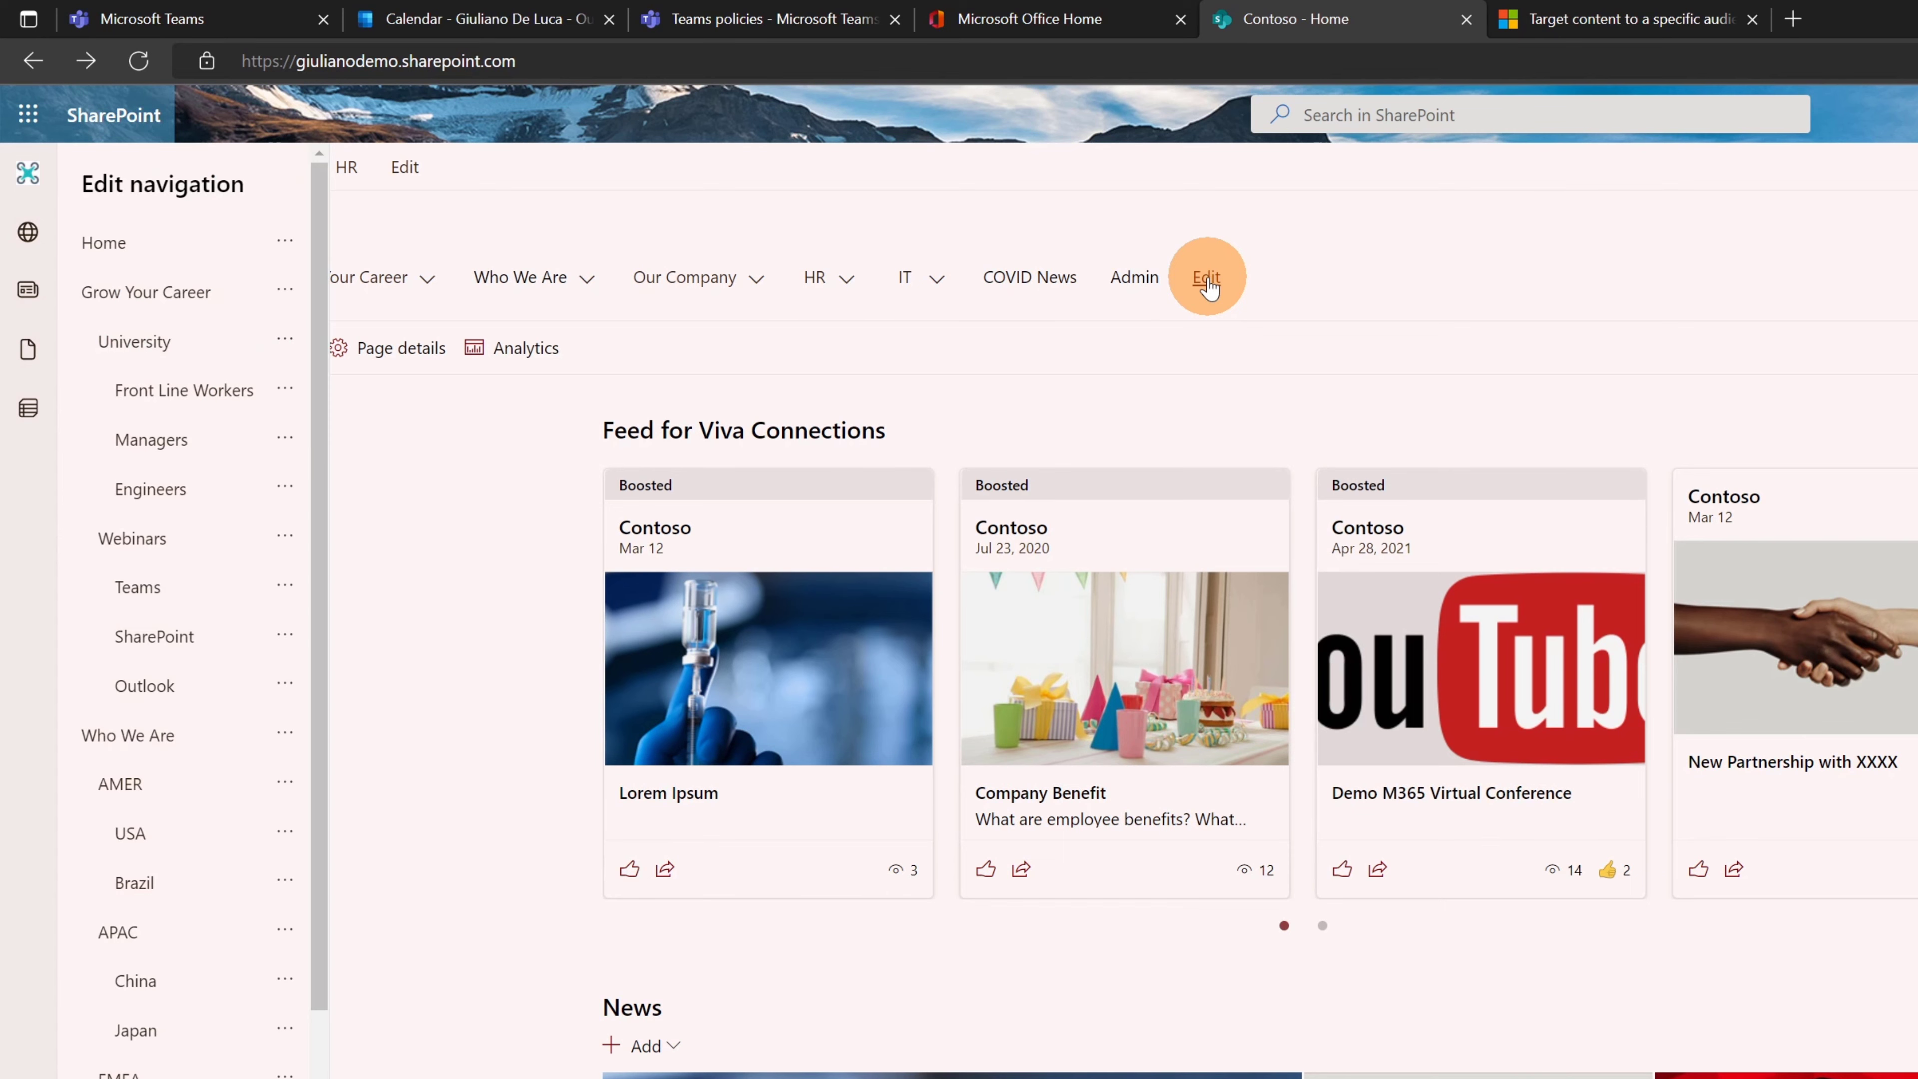
scroll(137, 1073, down, 3)
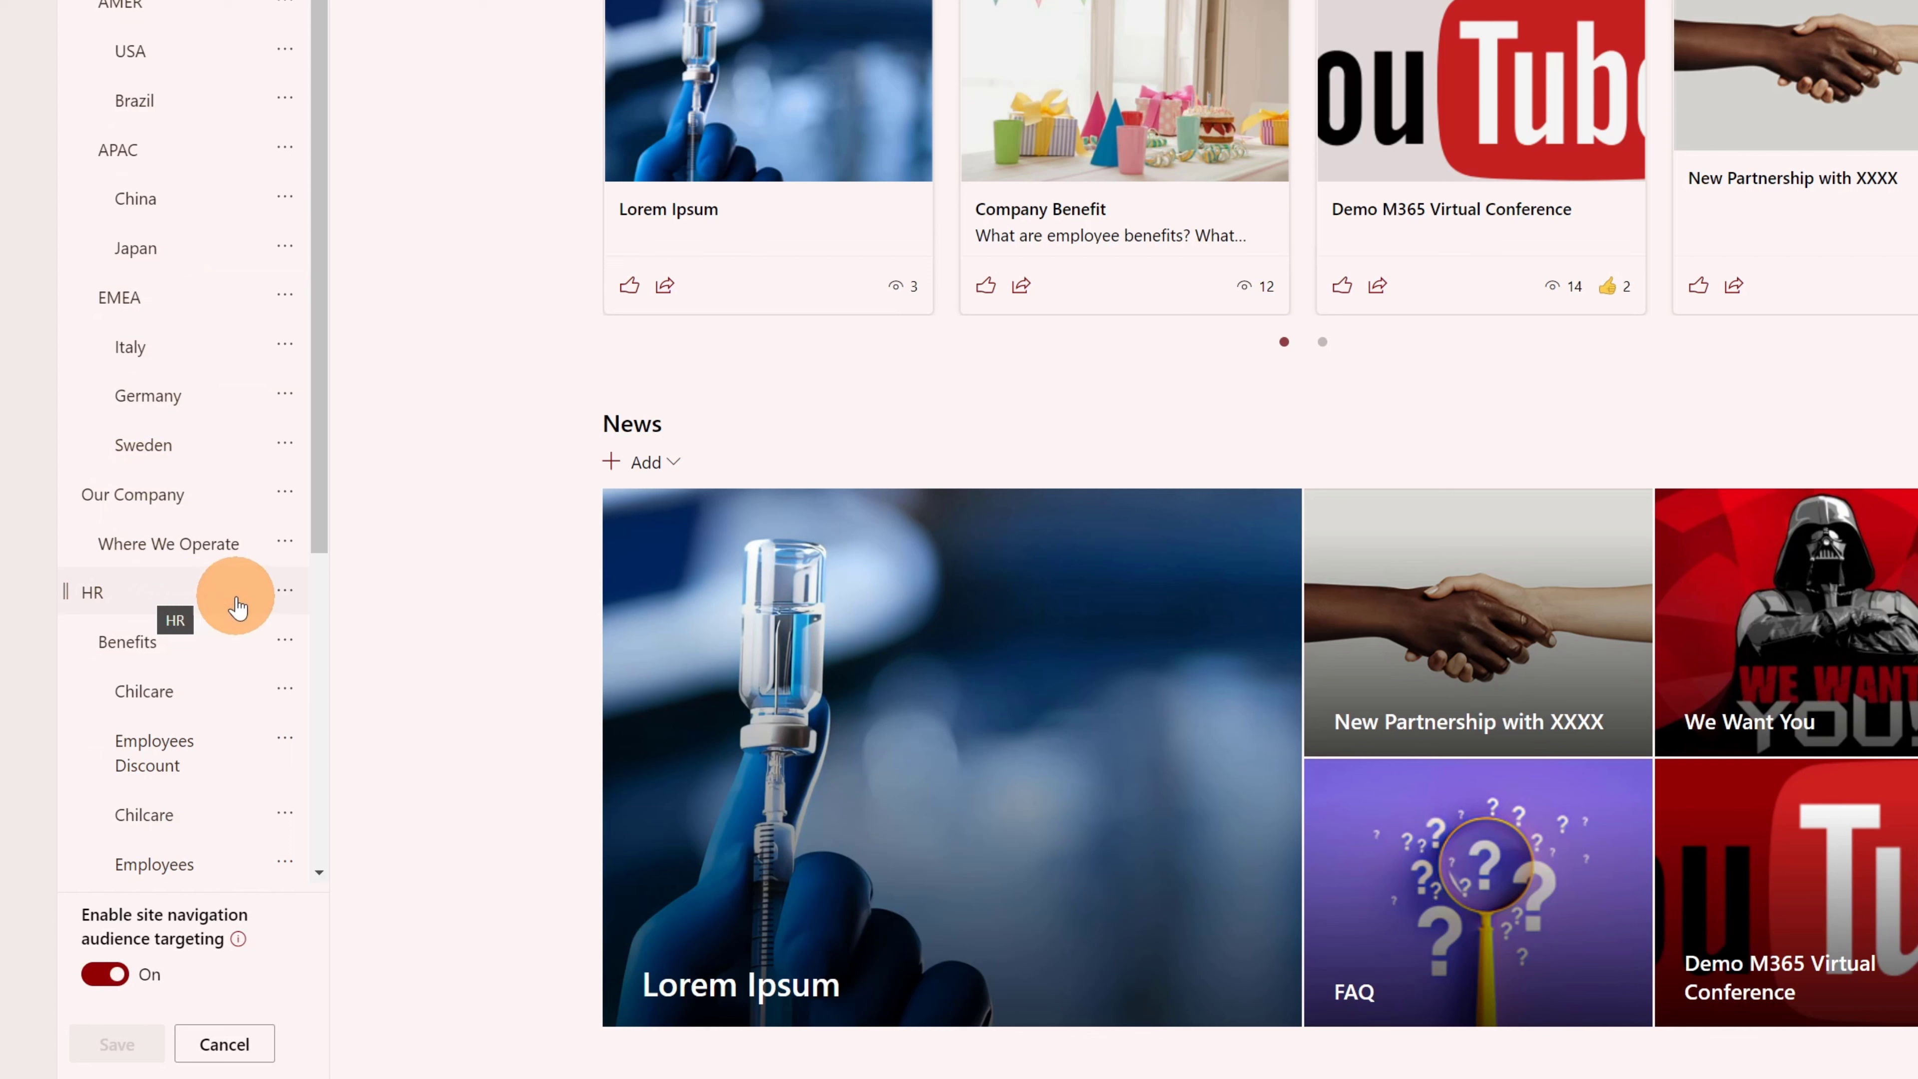
click(285, 593)
click(295, 629)
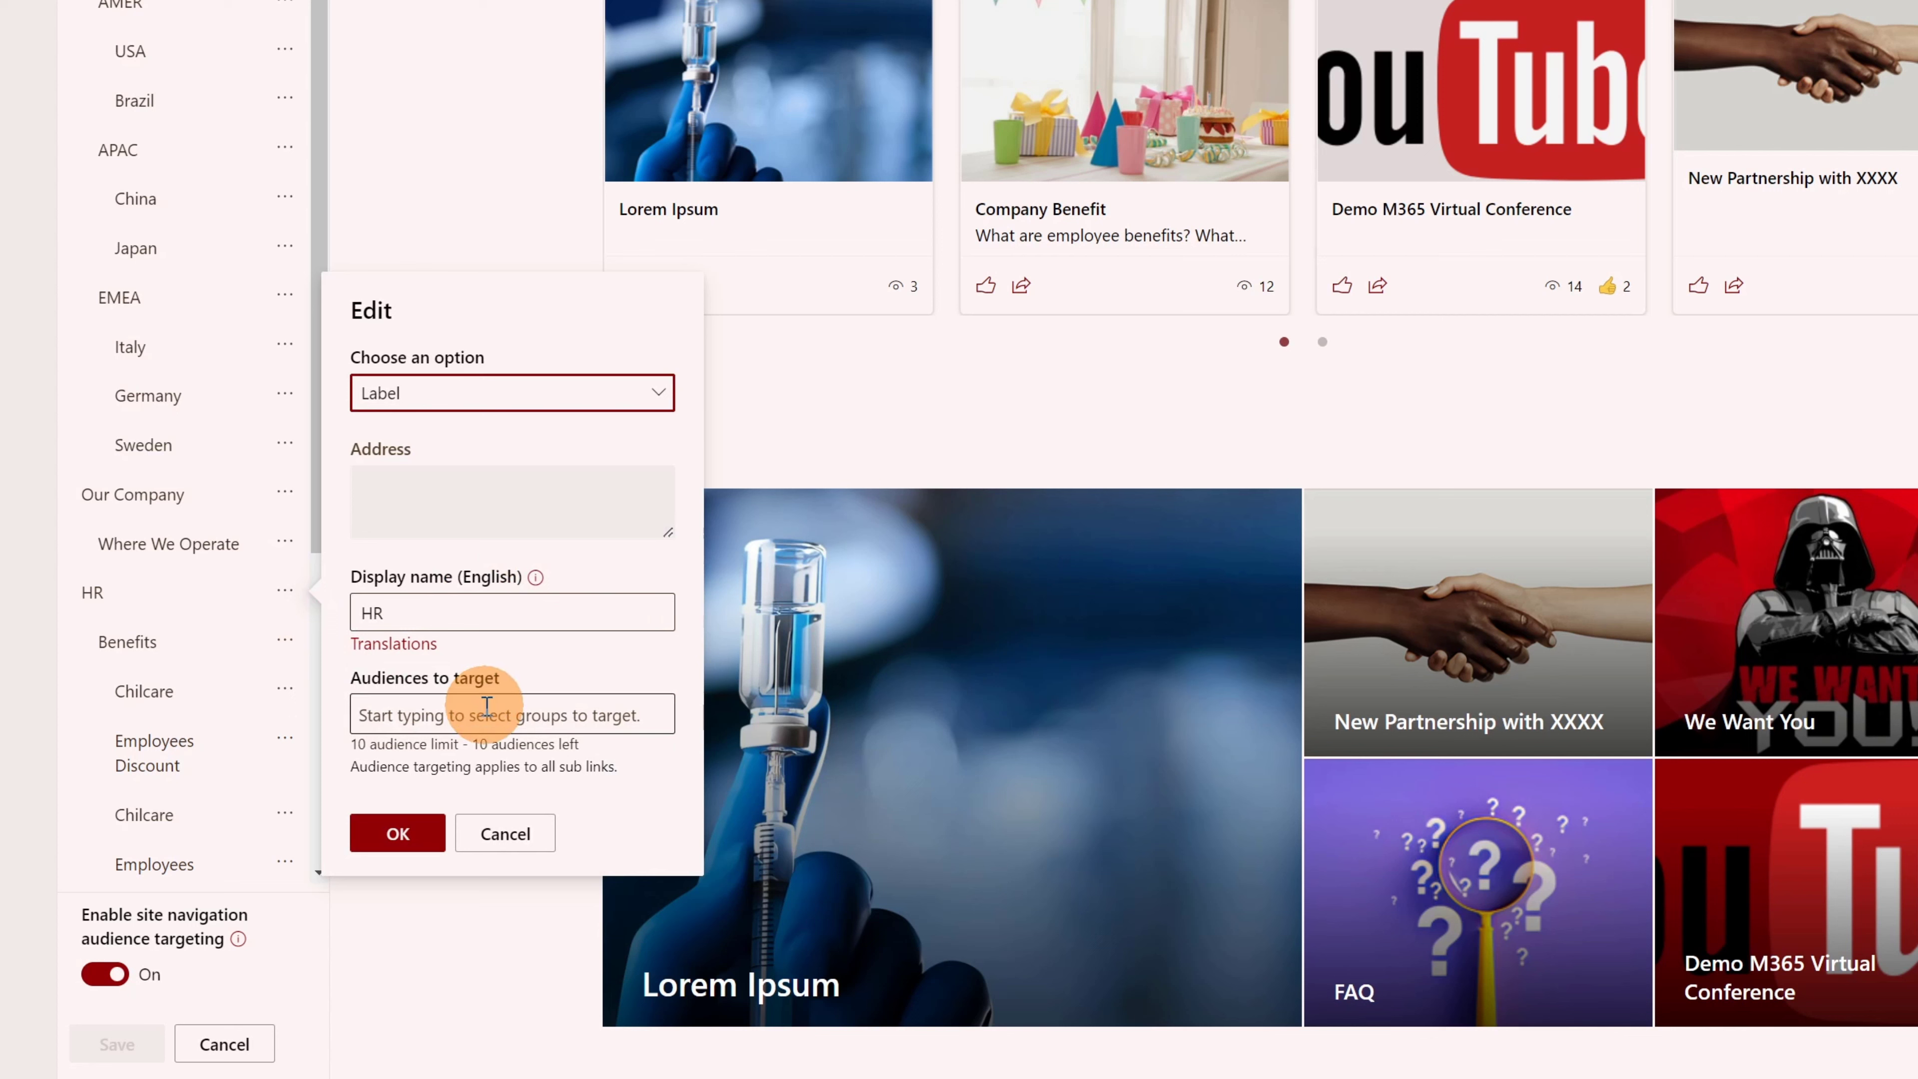
click(541, 710)
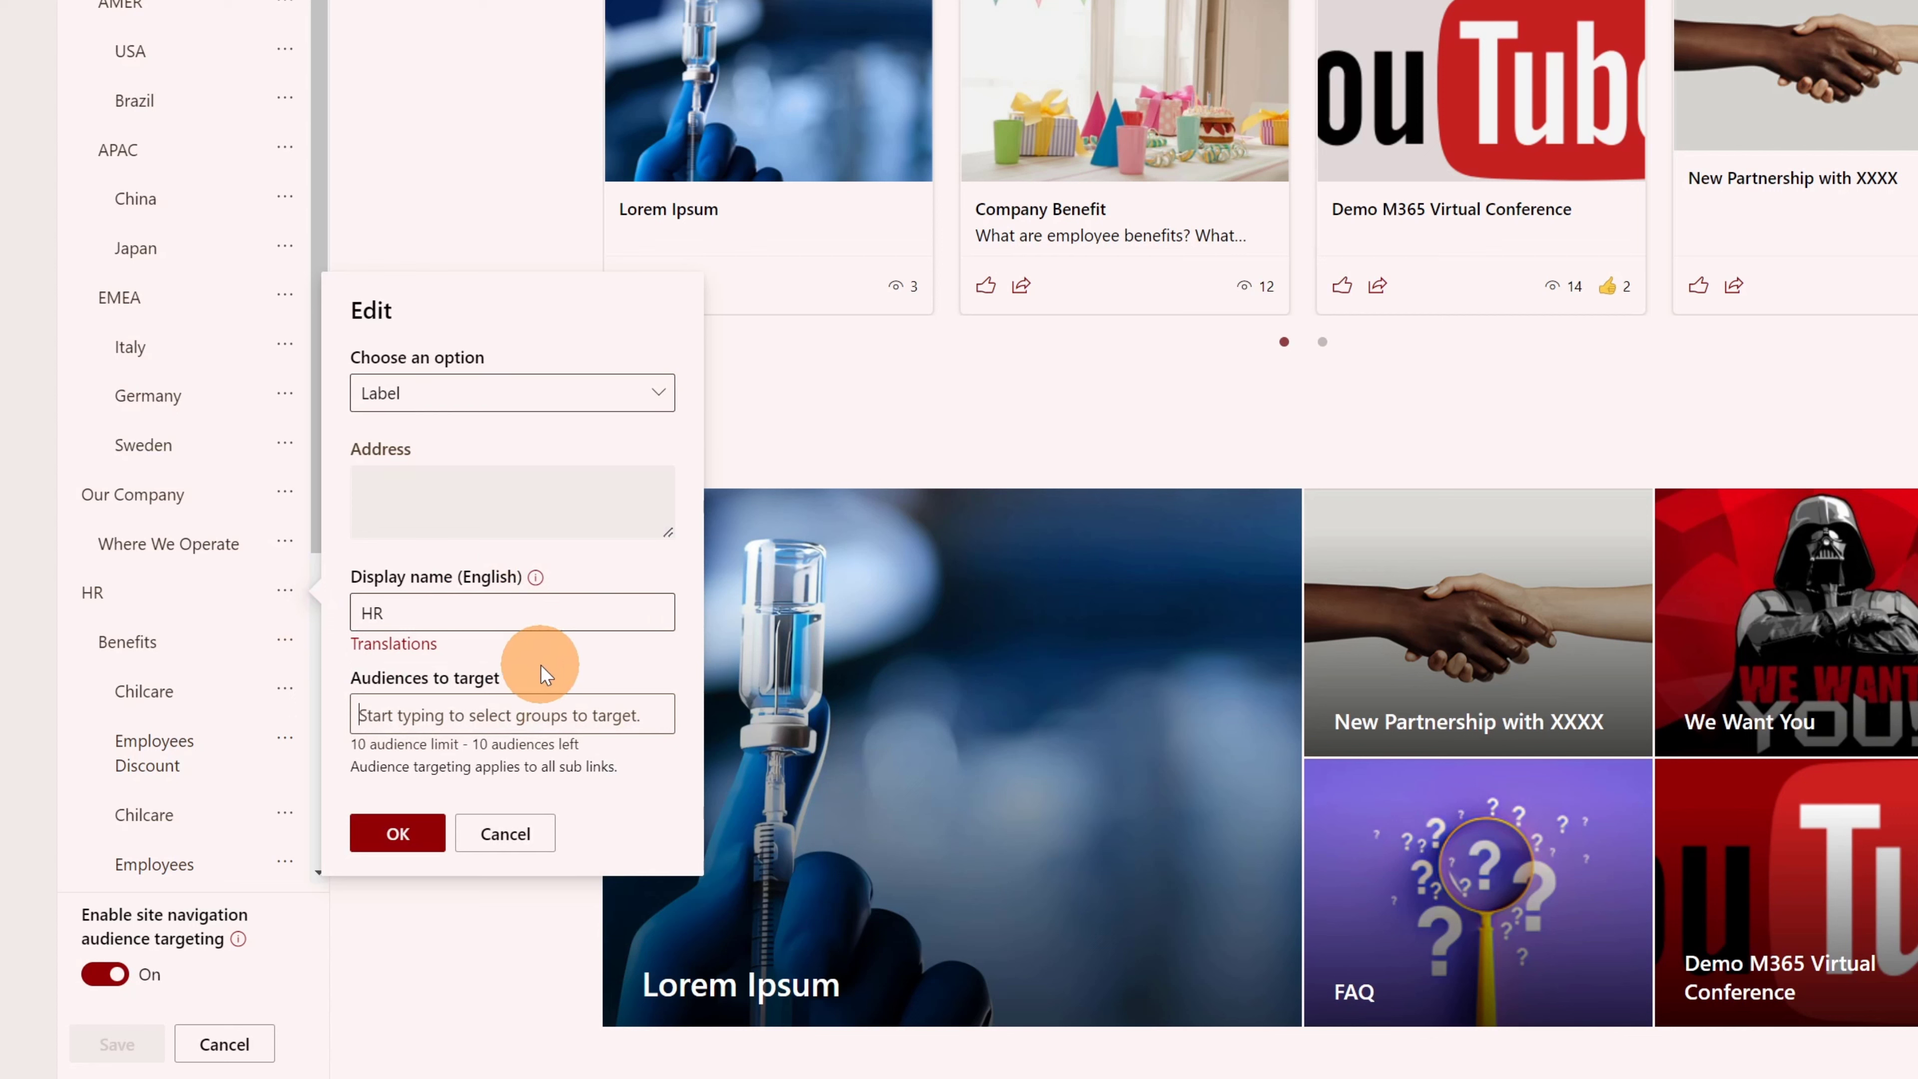
text(global)
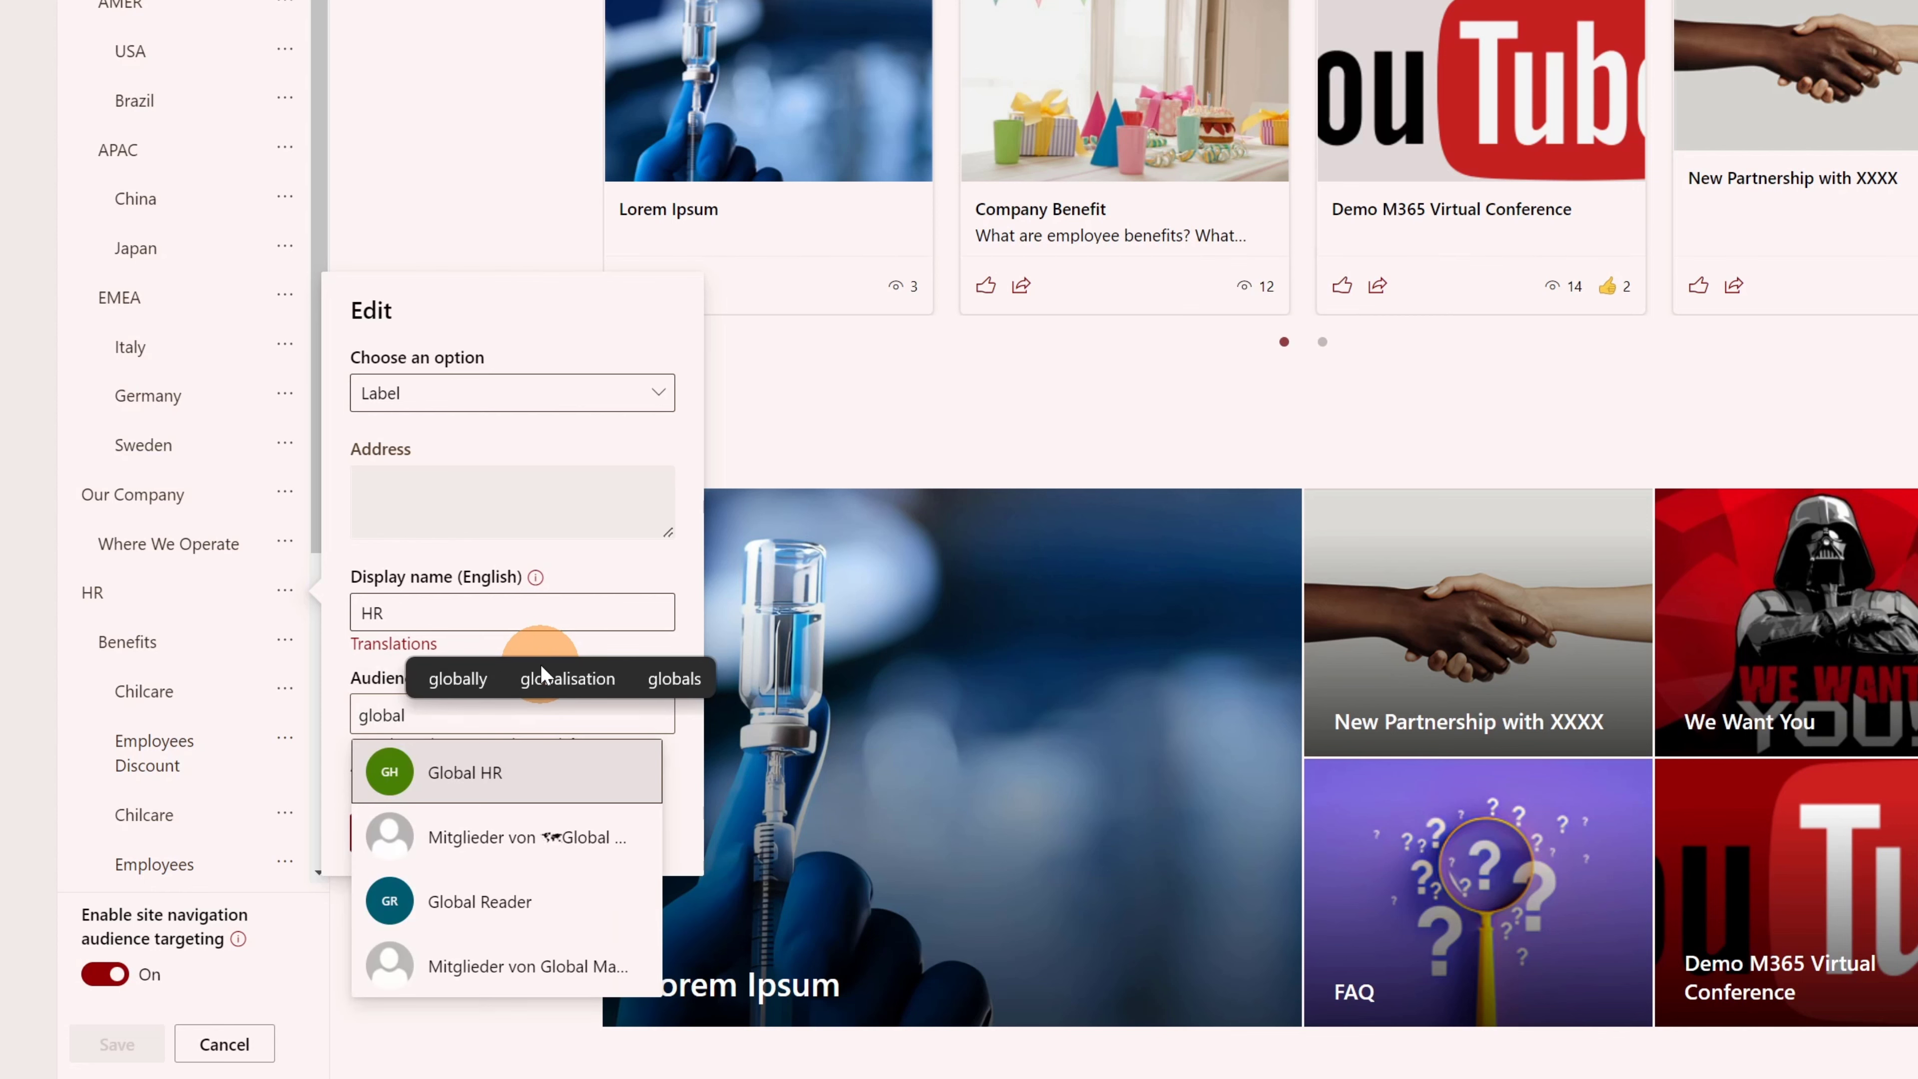
click(415, 778)
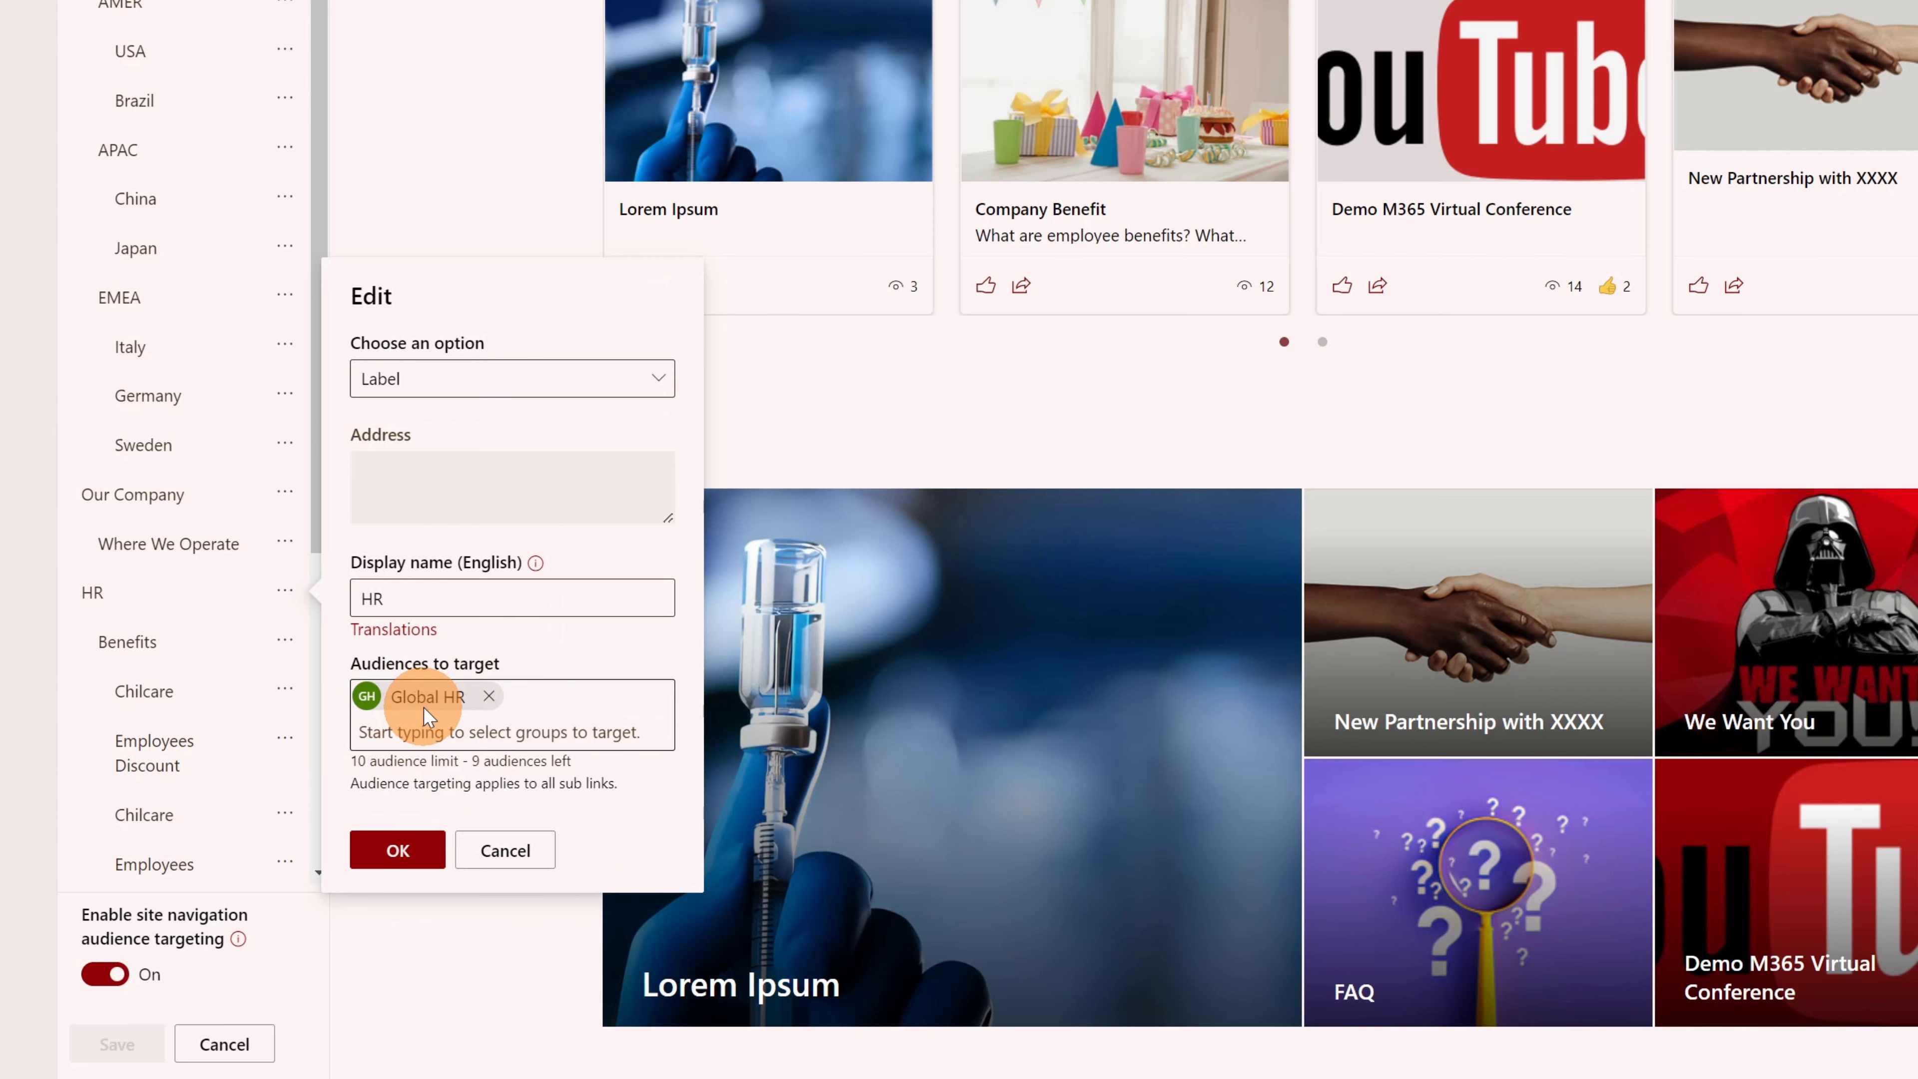
click(398, 848)
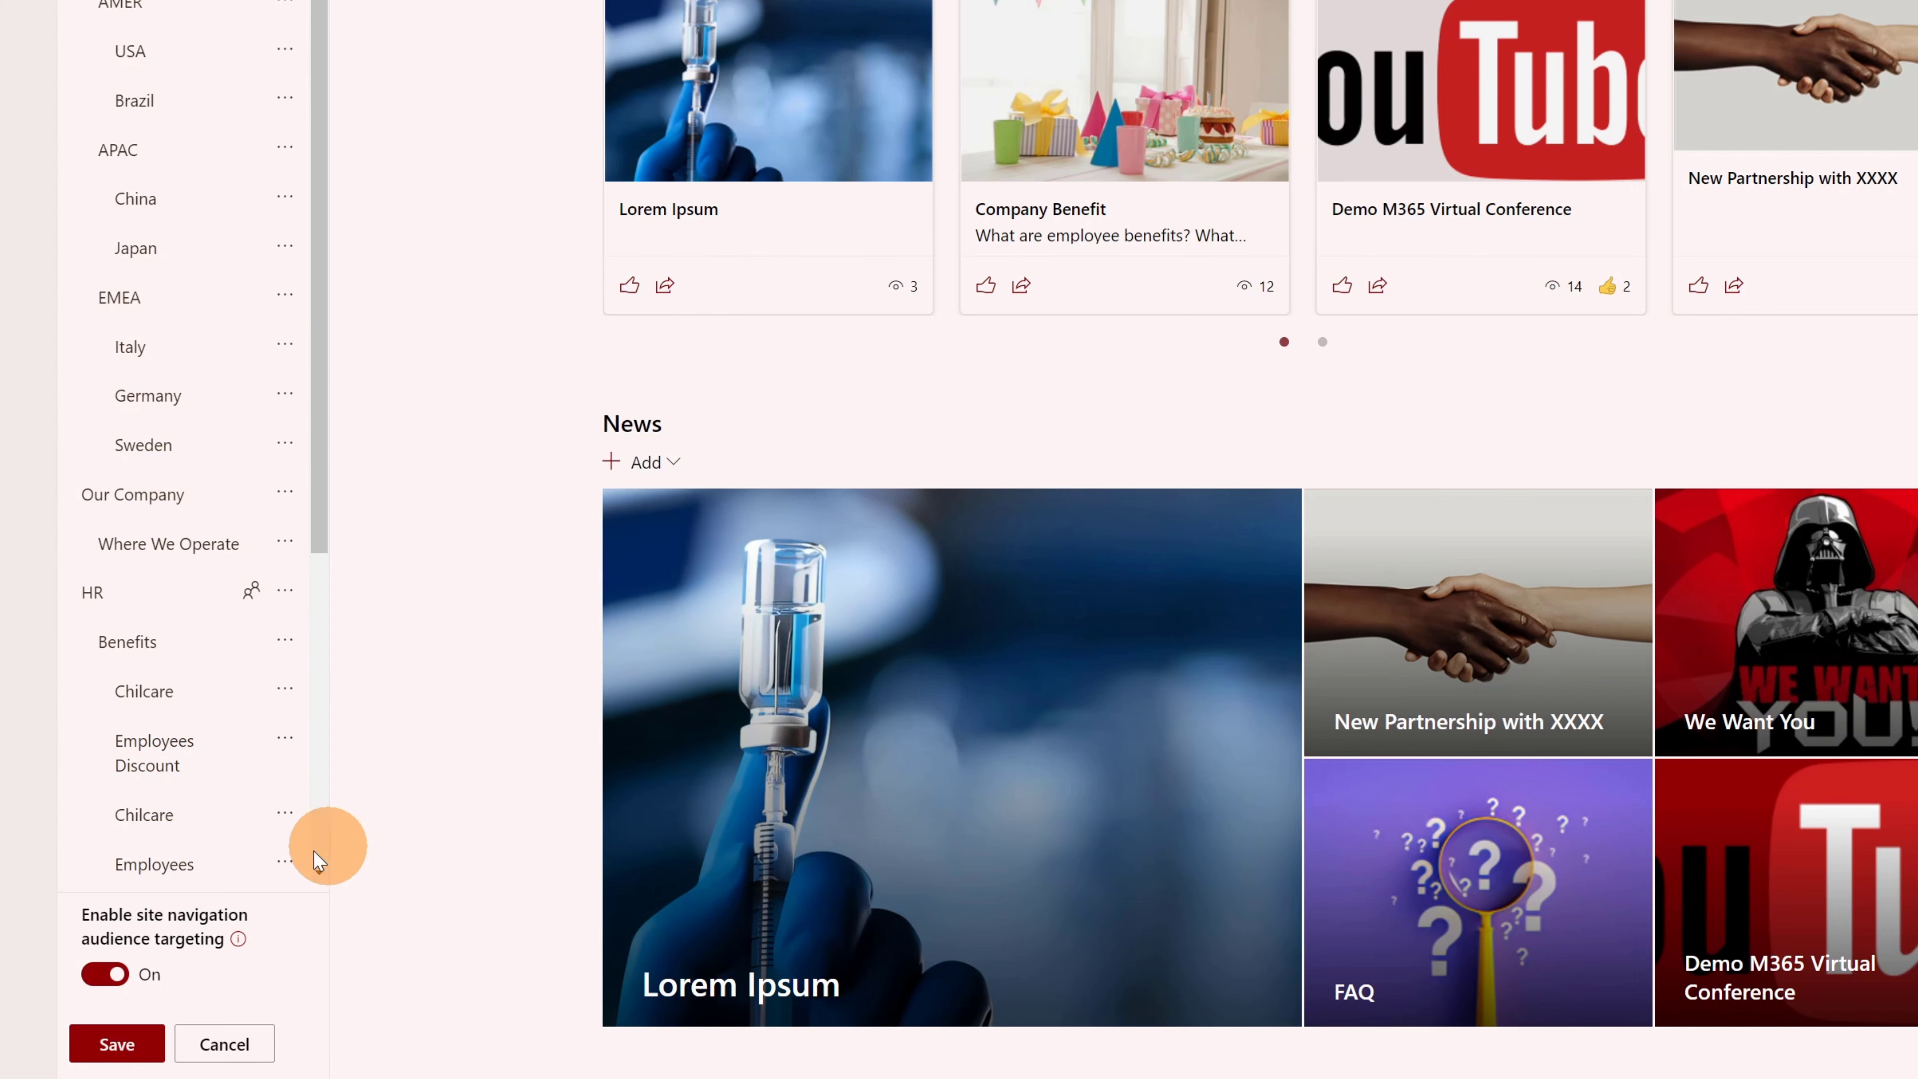
Step: Save the edited navigation so the HR link drops out of the top menu
click(109, 1042)
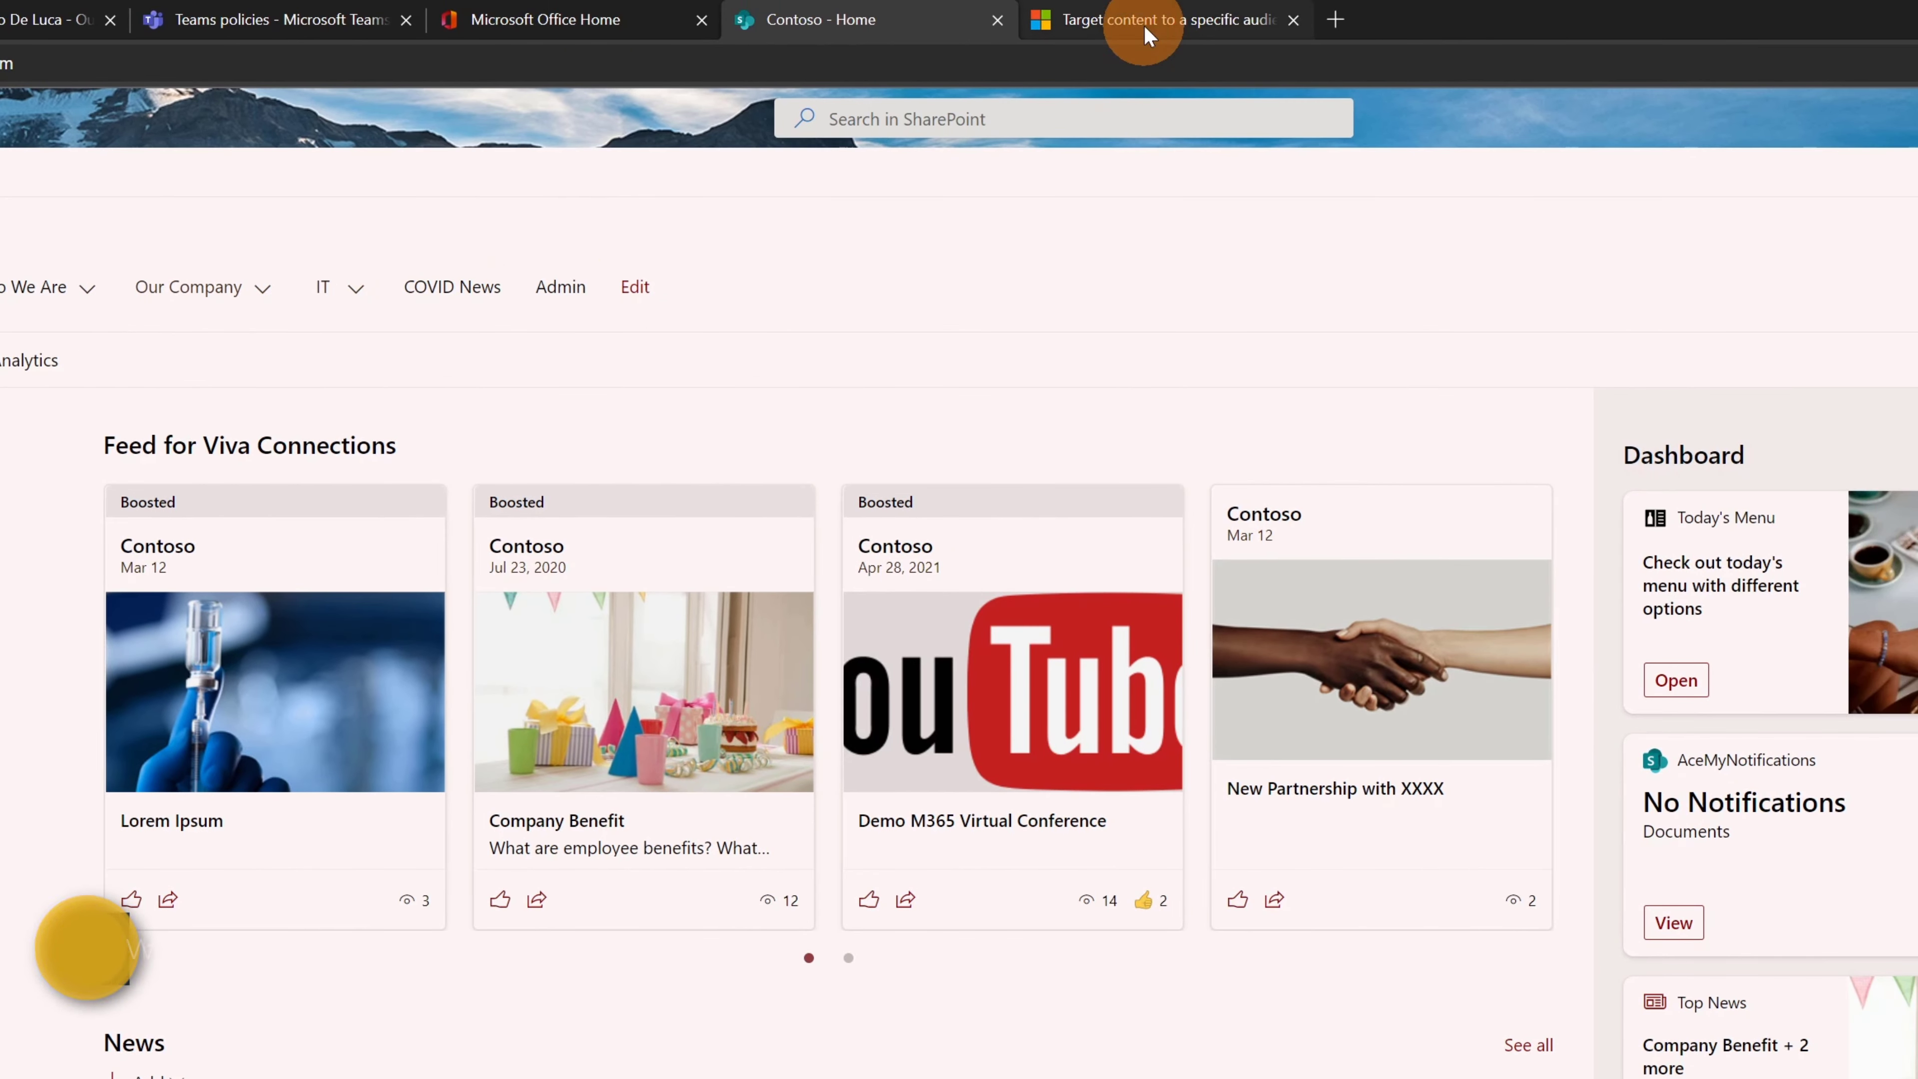
Step: Switch to the 'Target content to a specific audience on a SharePoint site' support article
click(1140, 20)
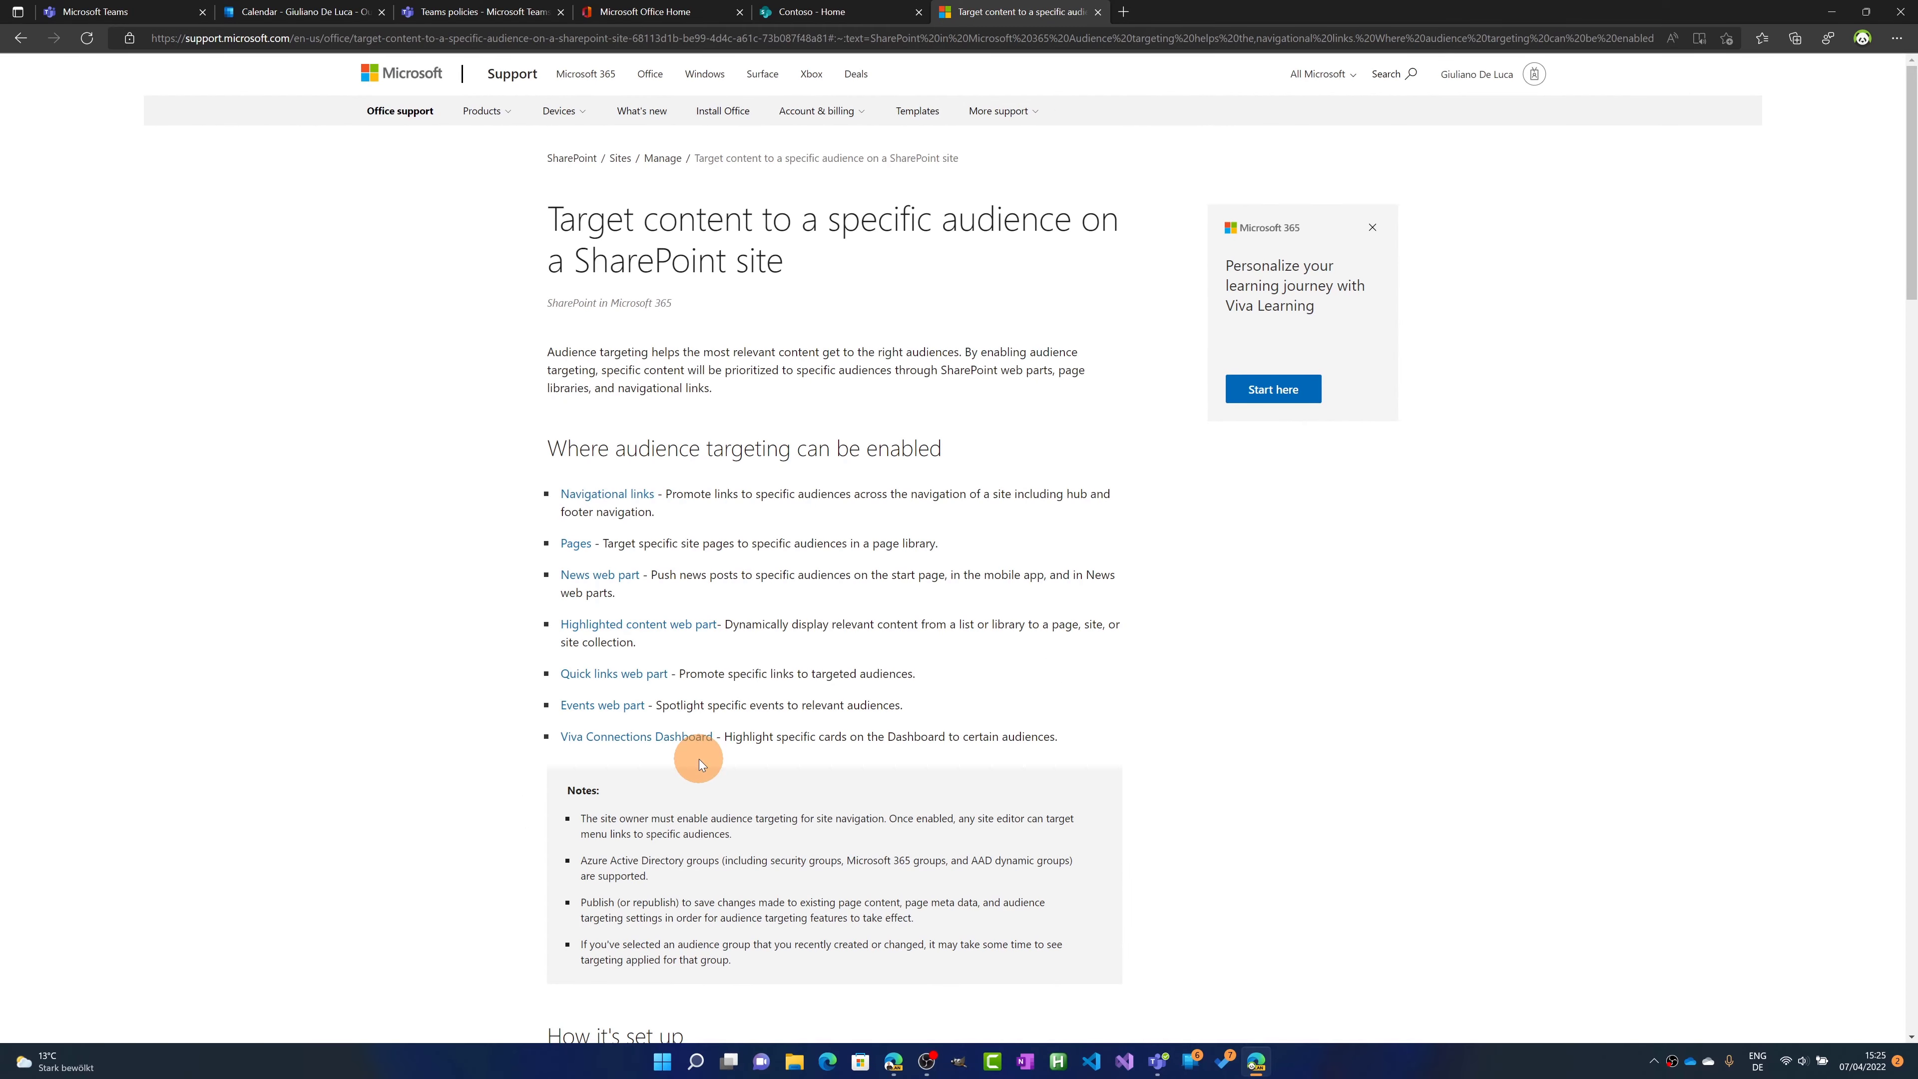
Step: Load portal.azure.com in a new tab and open Azure Active Directory for the giulianodemo tenant
click(1123, 12)
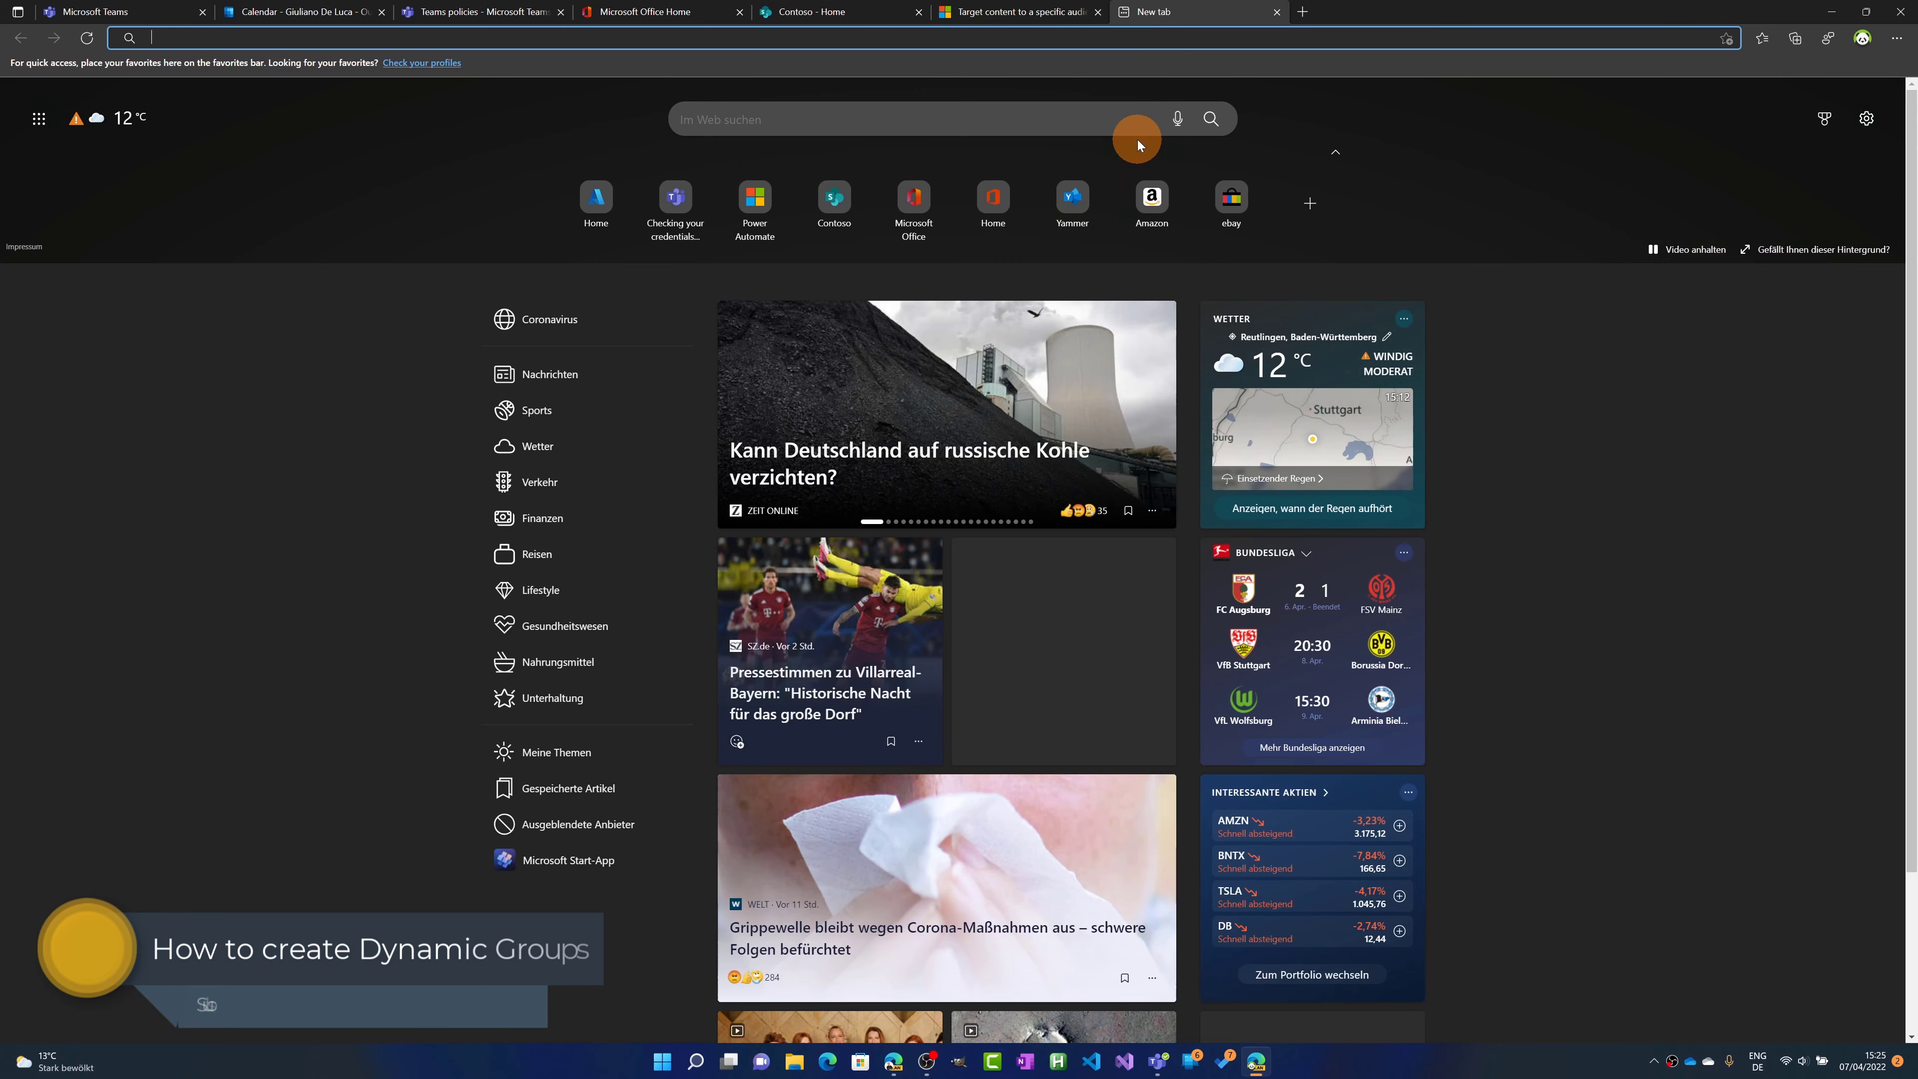
text(portal.azure.com)
key(Return)
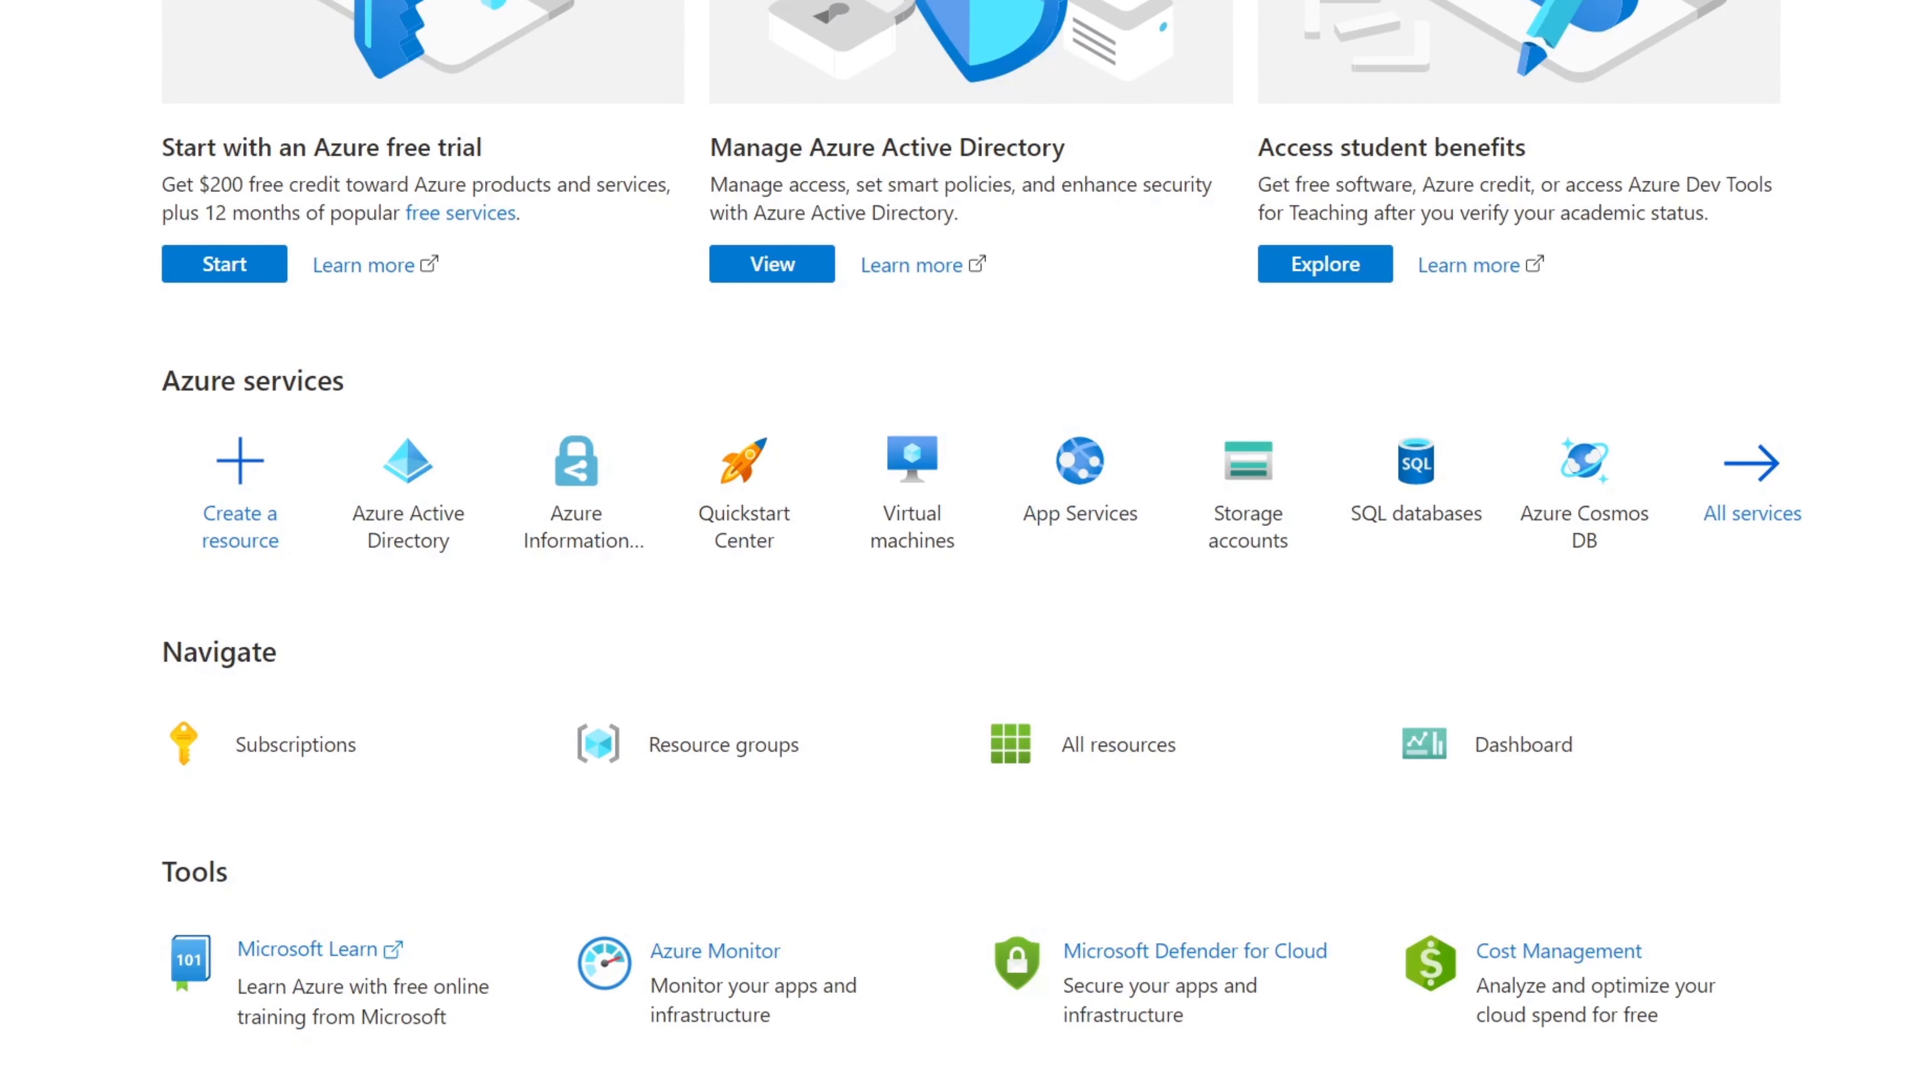
click(427, 483)
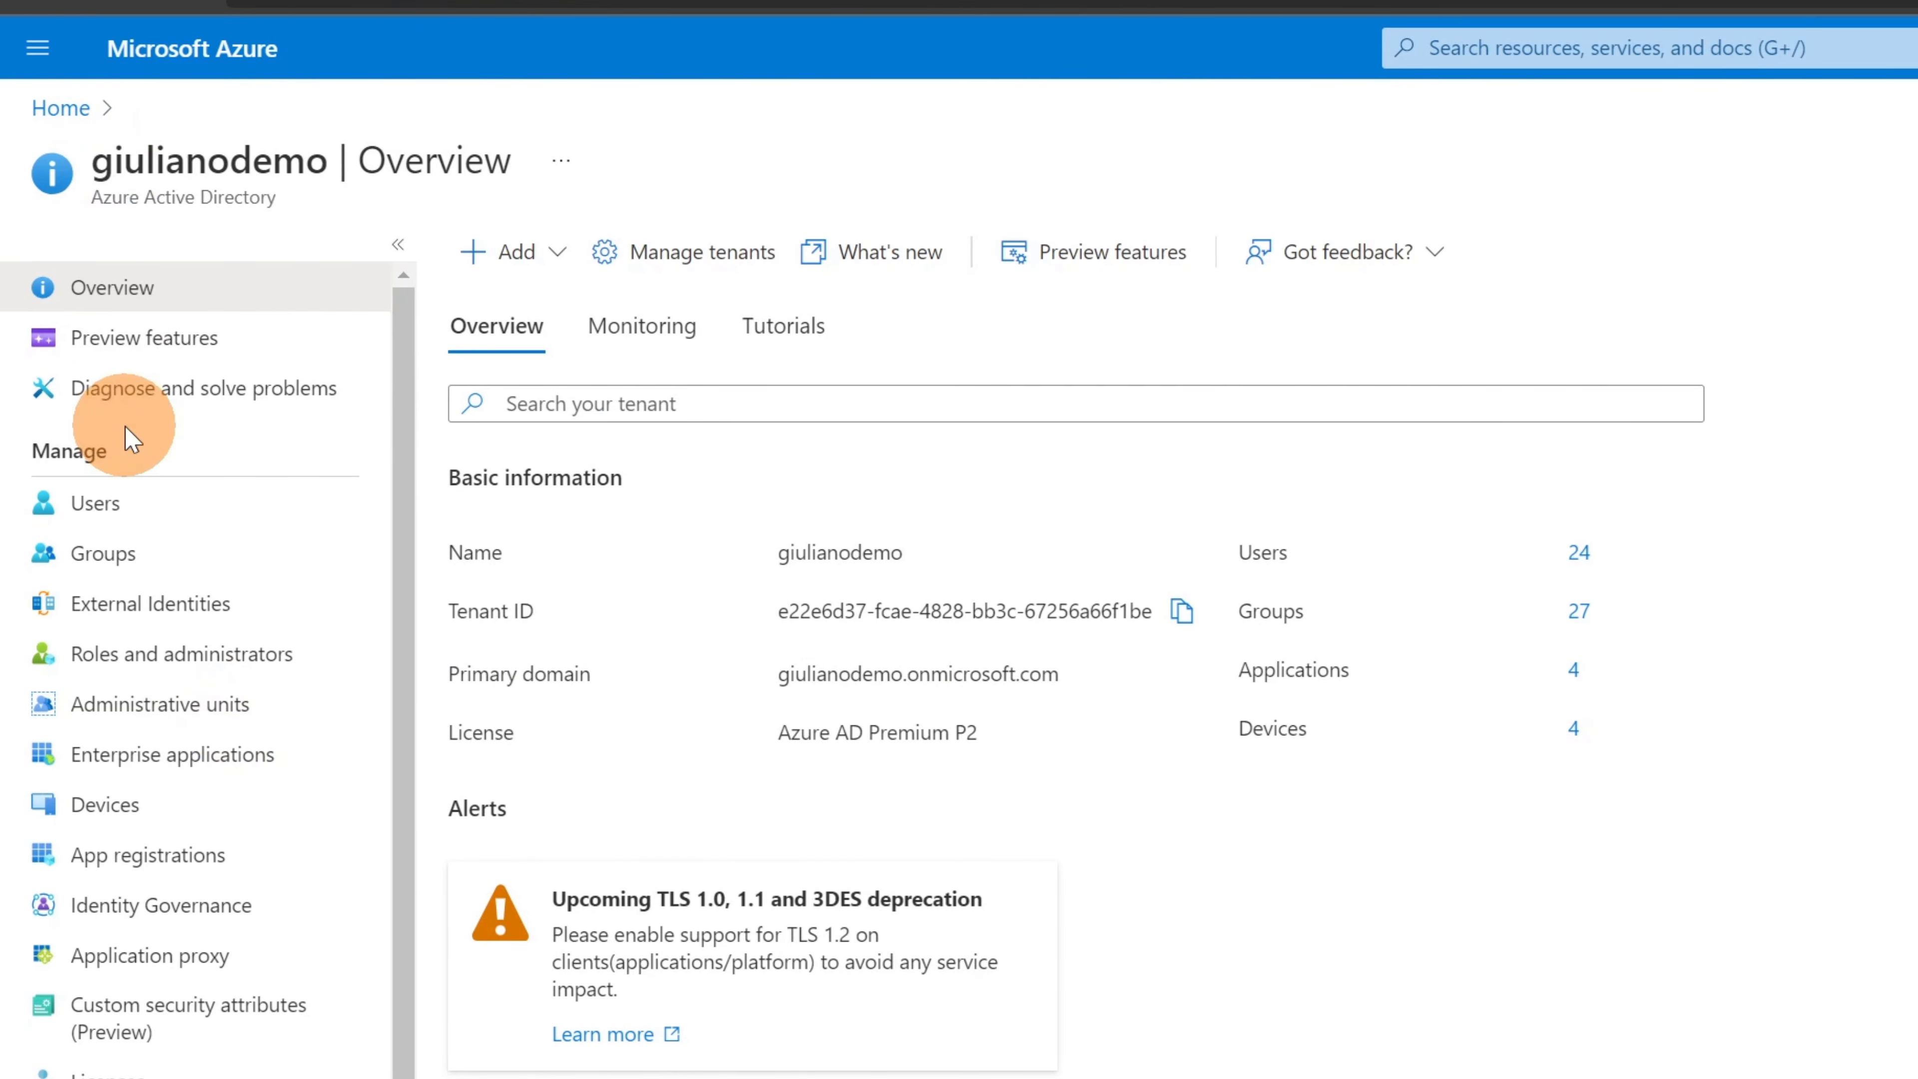
Step: Open the All groups list and pick out the dynamic AllGuests security group
click(125, 568)
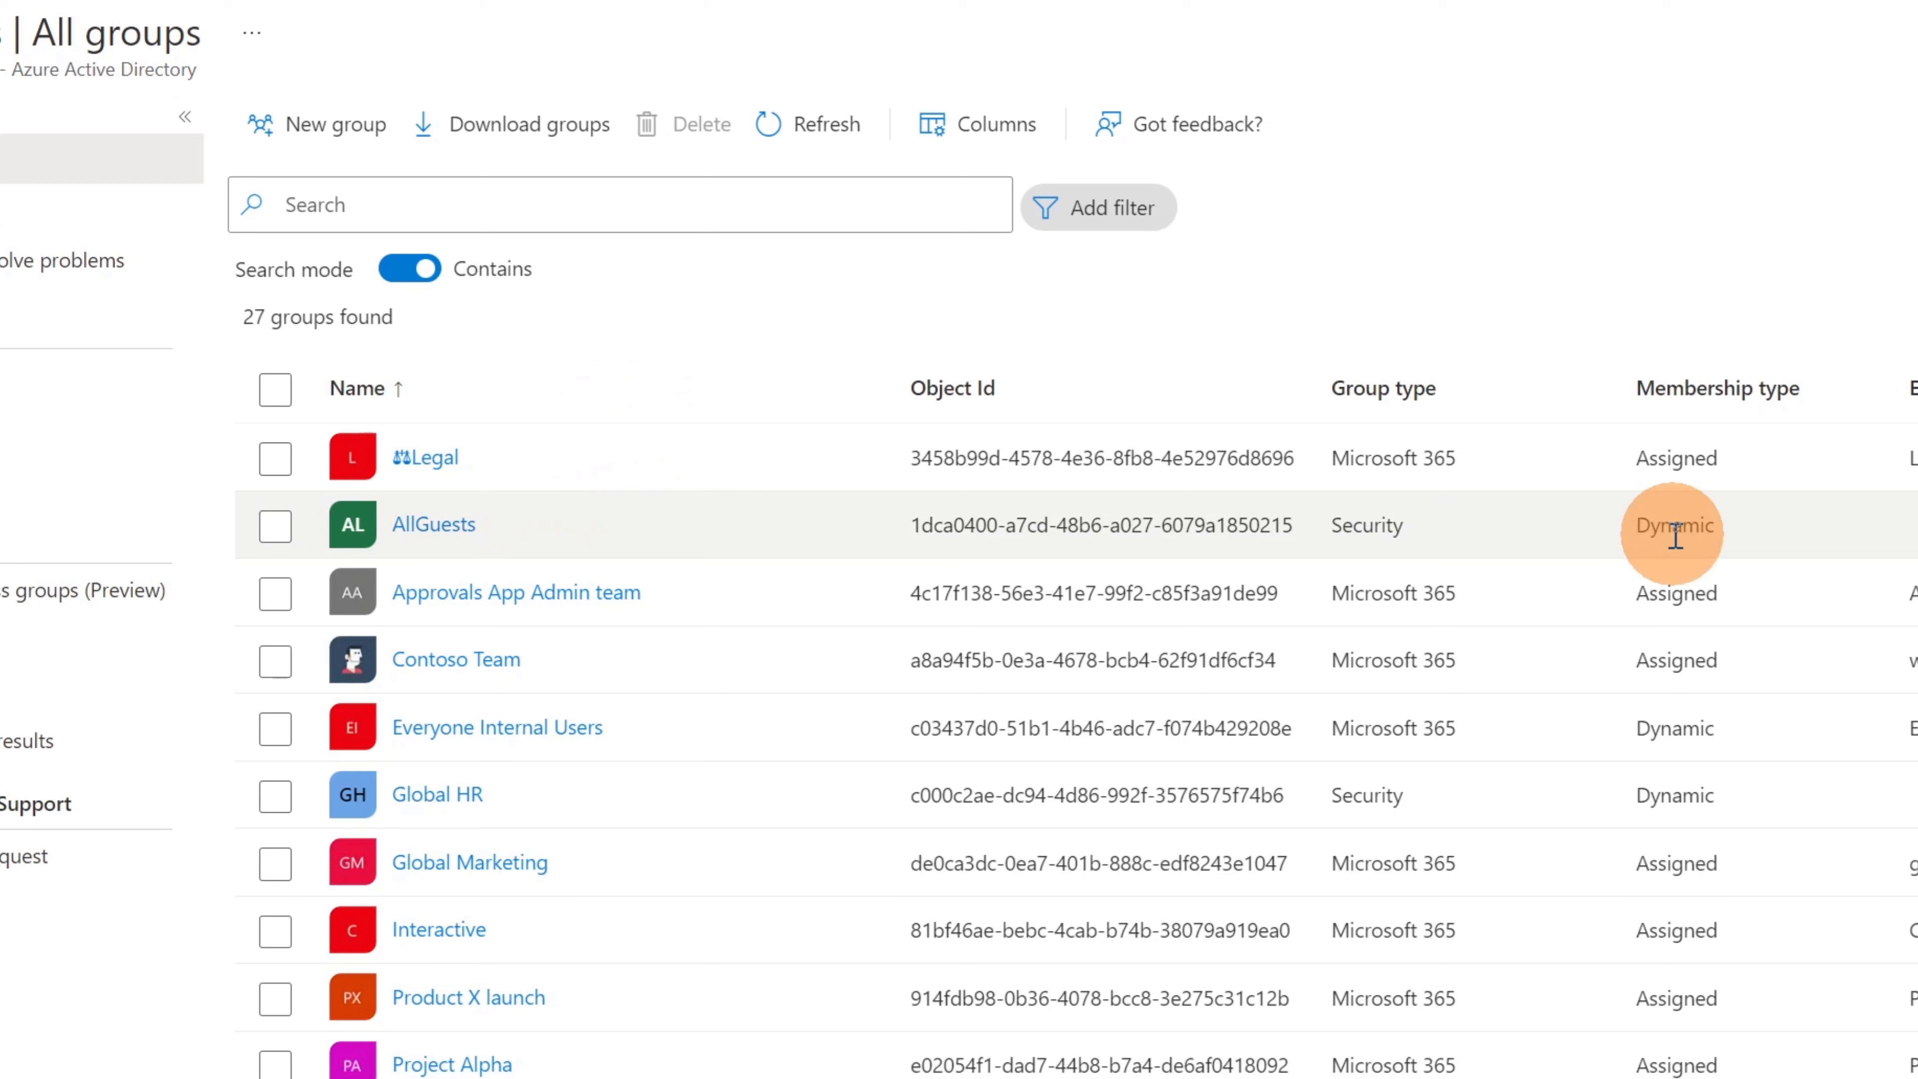
drag(1628, 523, 1708, 524)
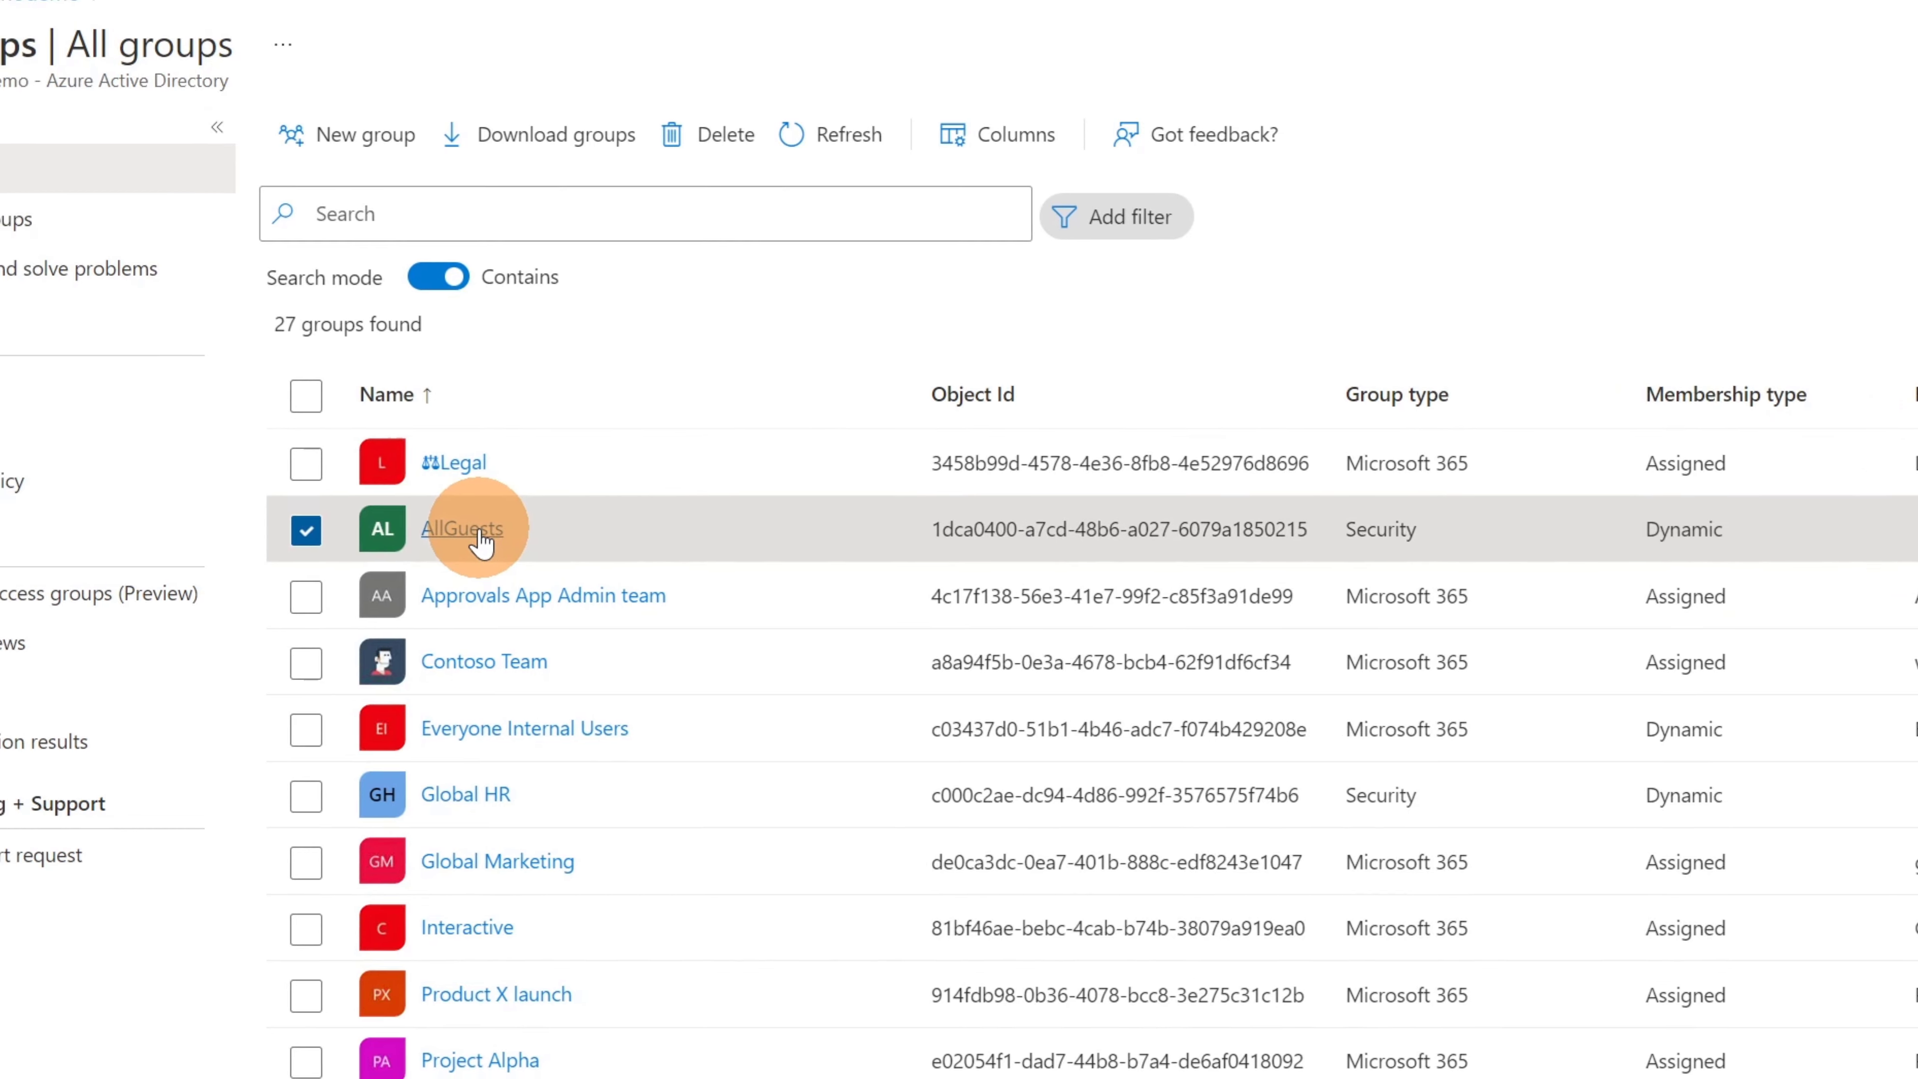
Step: Review the AllGuests group's dynamic membership rule, then return to the All groups list
click(453, 536)
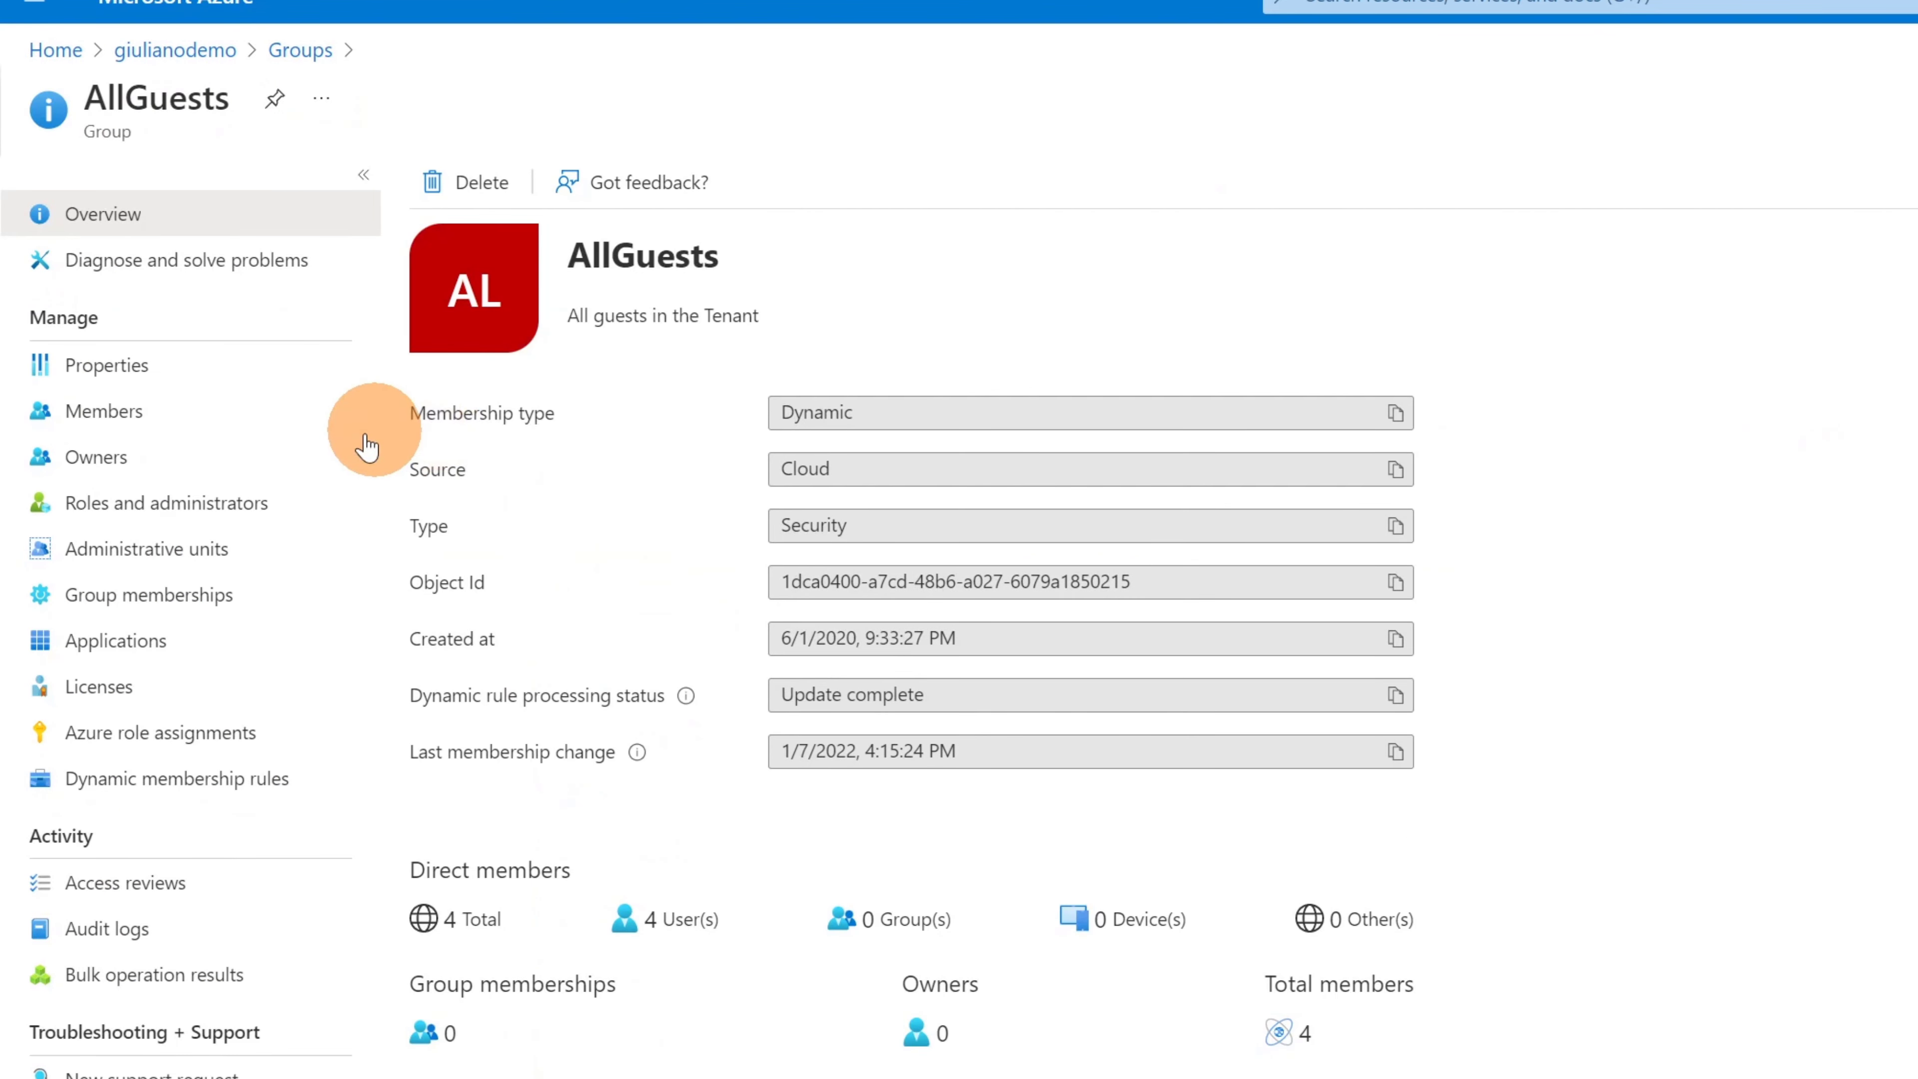
click(155, 794)
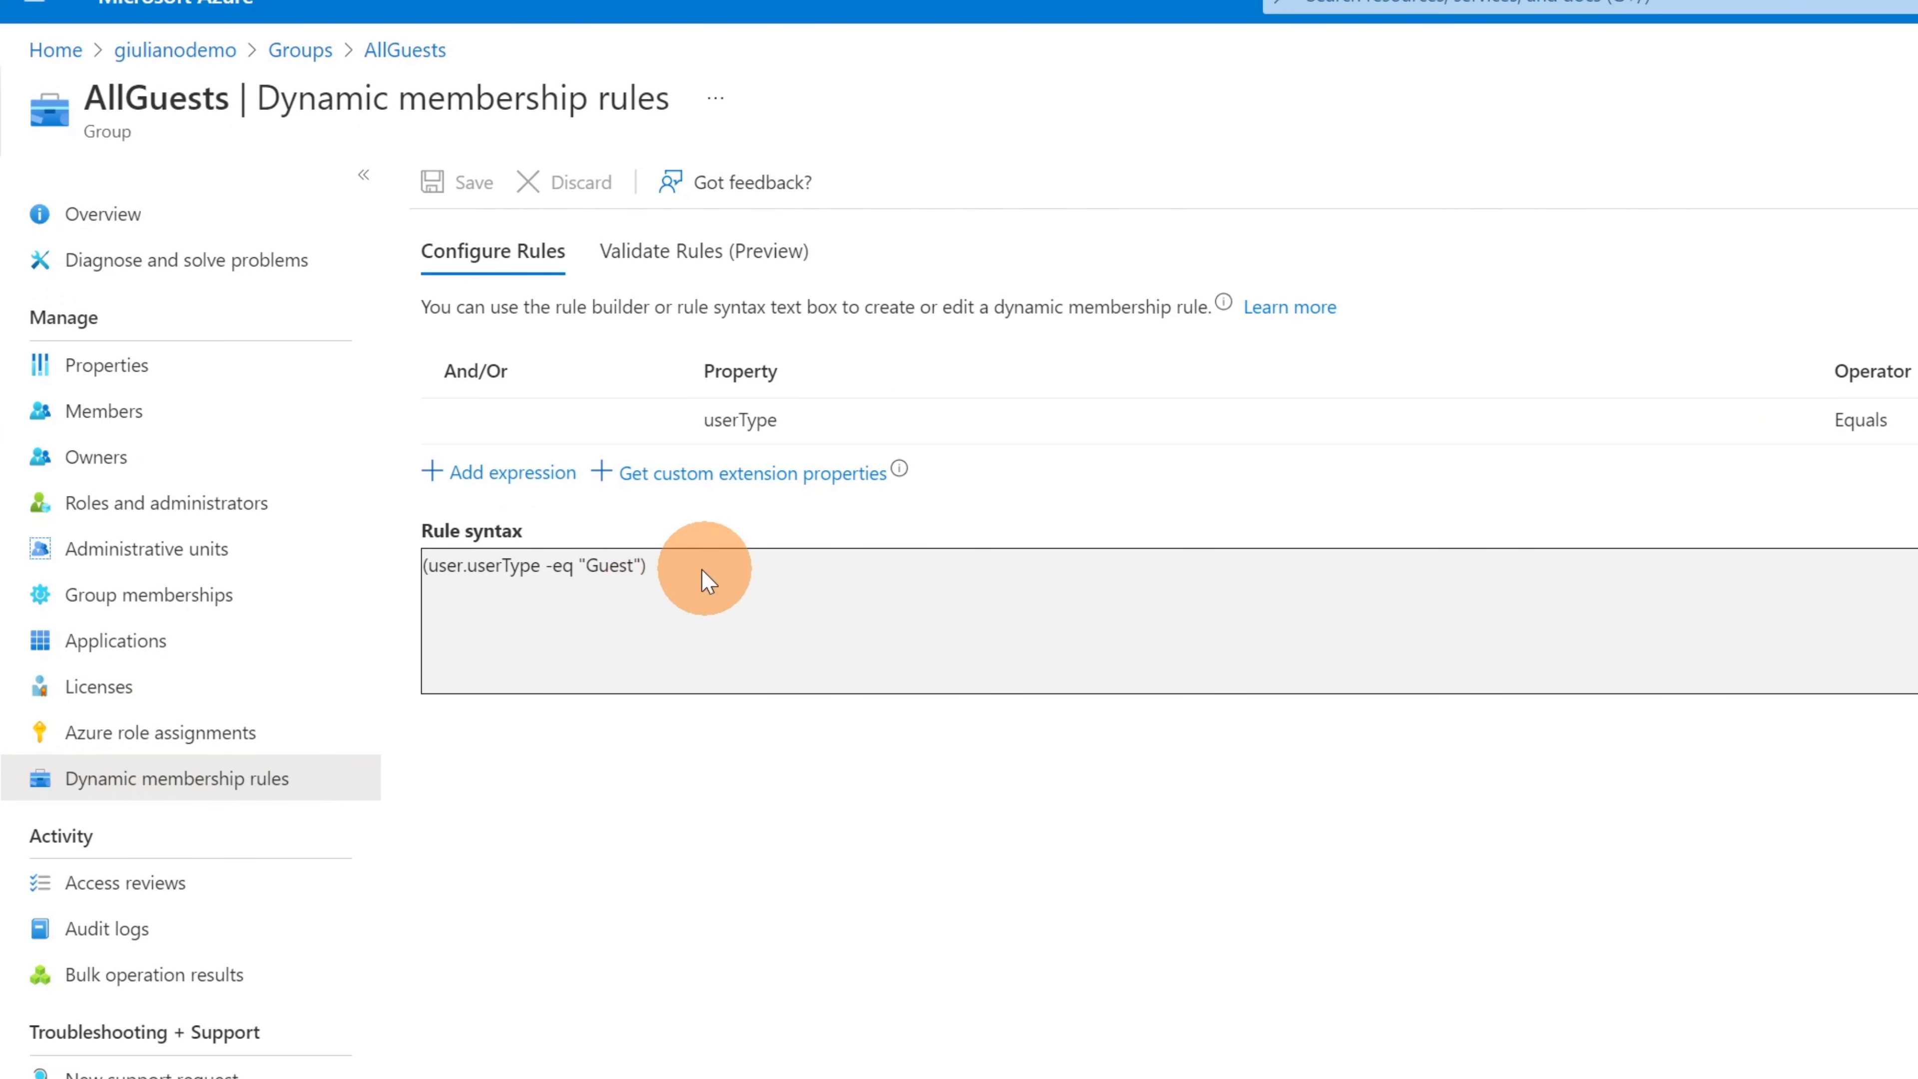
drag(704, 575, 426, 570)
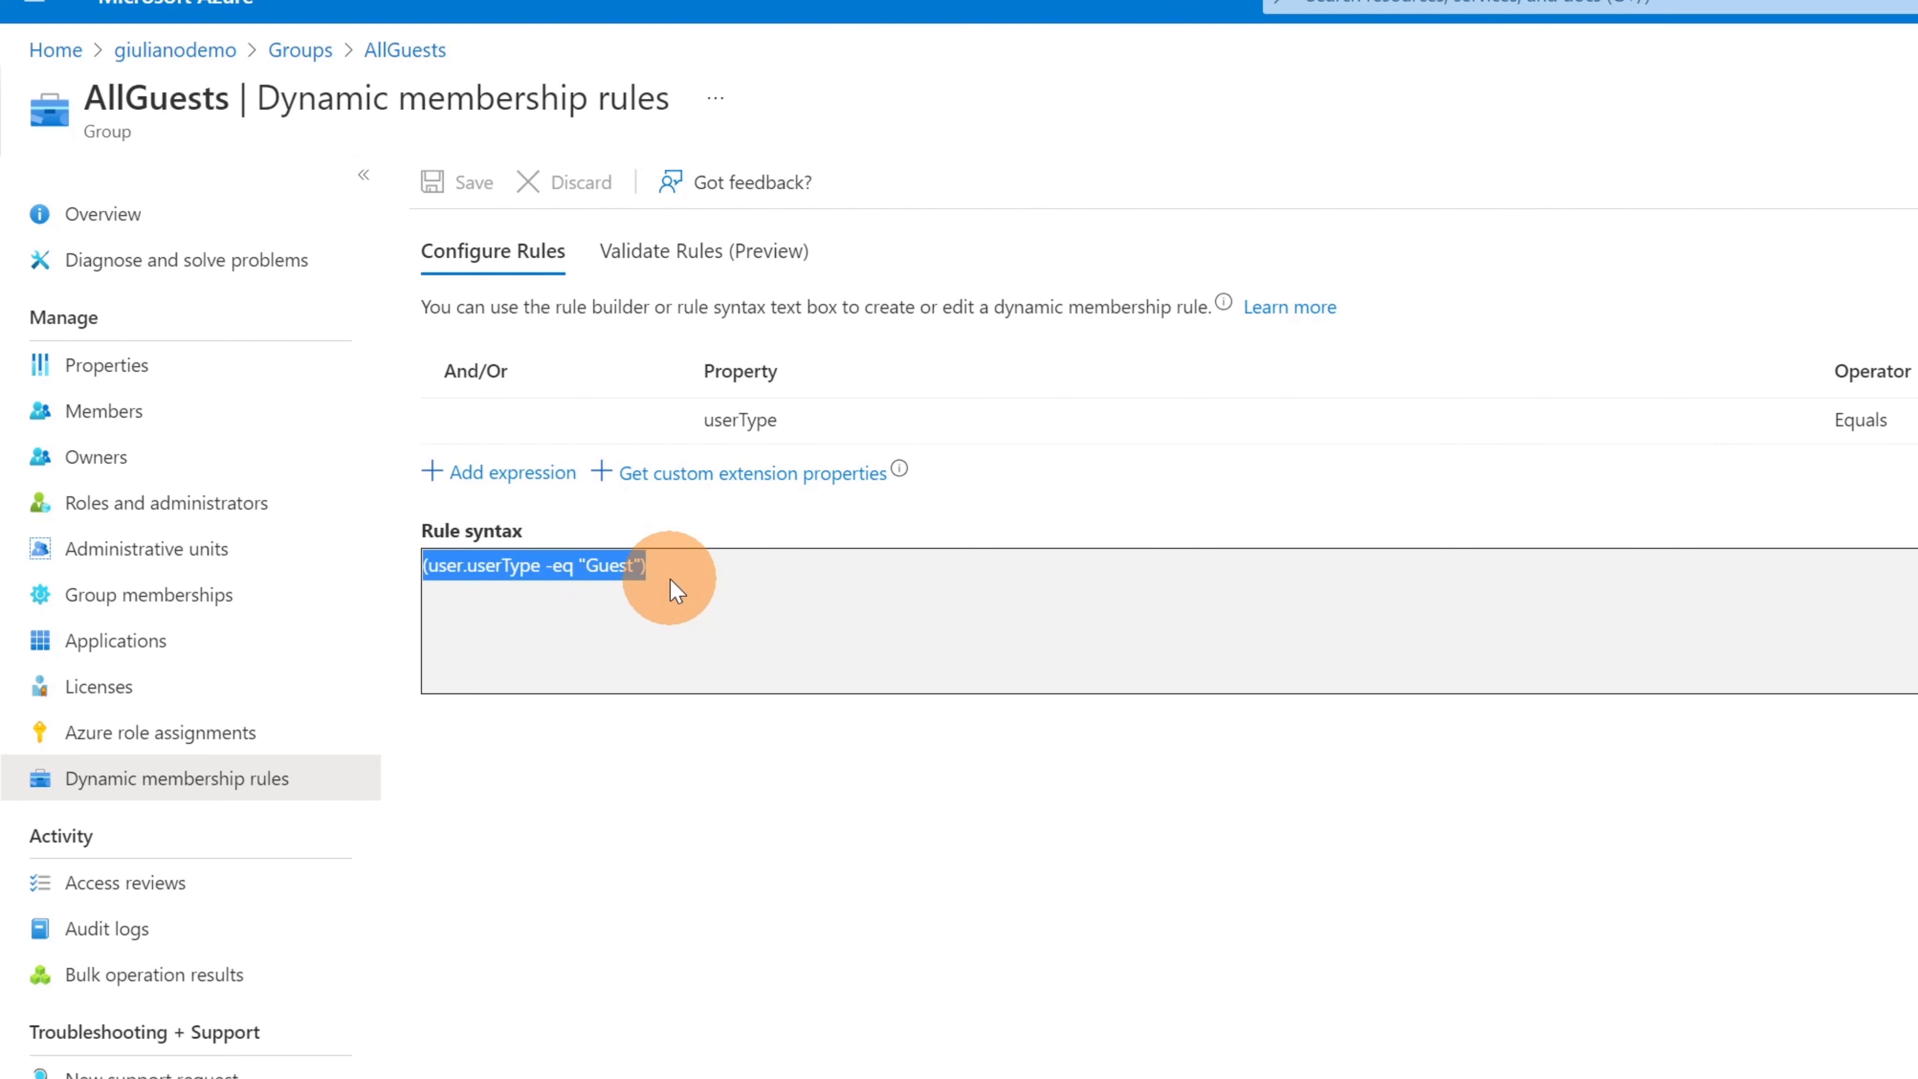
click(321, 62)
click(445, 548)
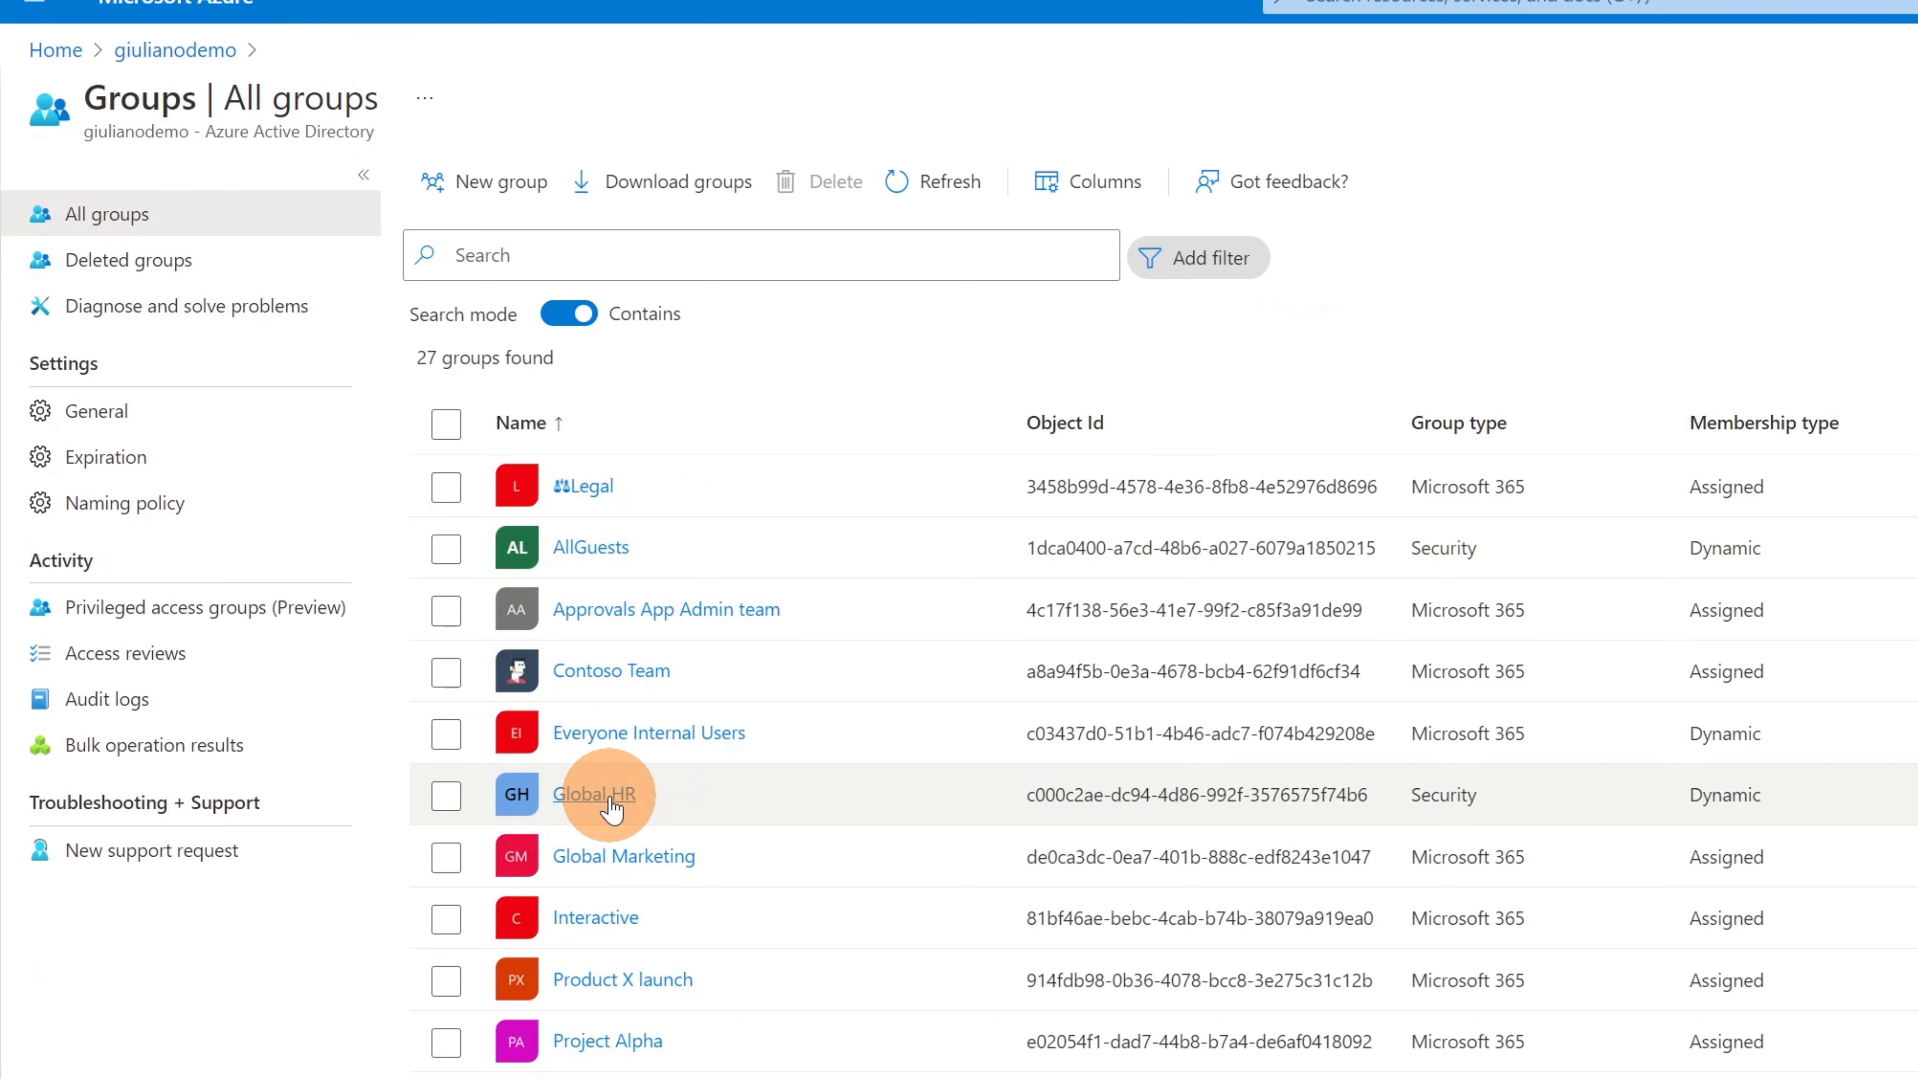
drag(1671, 797, 1757, 805)
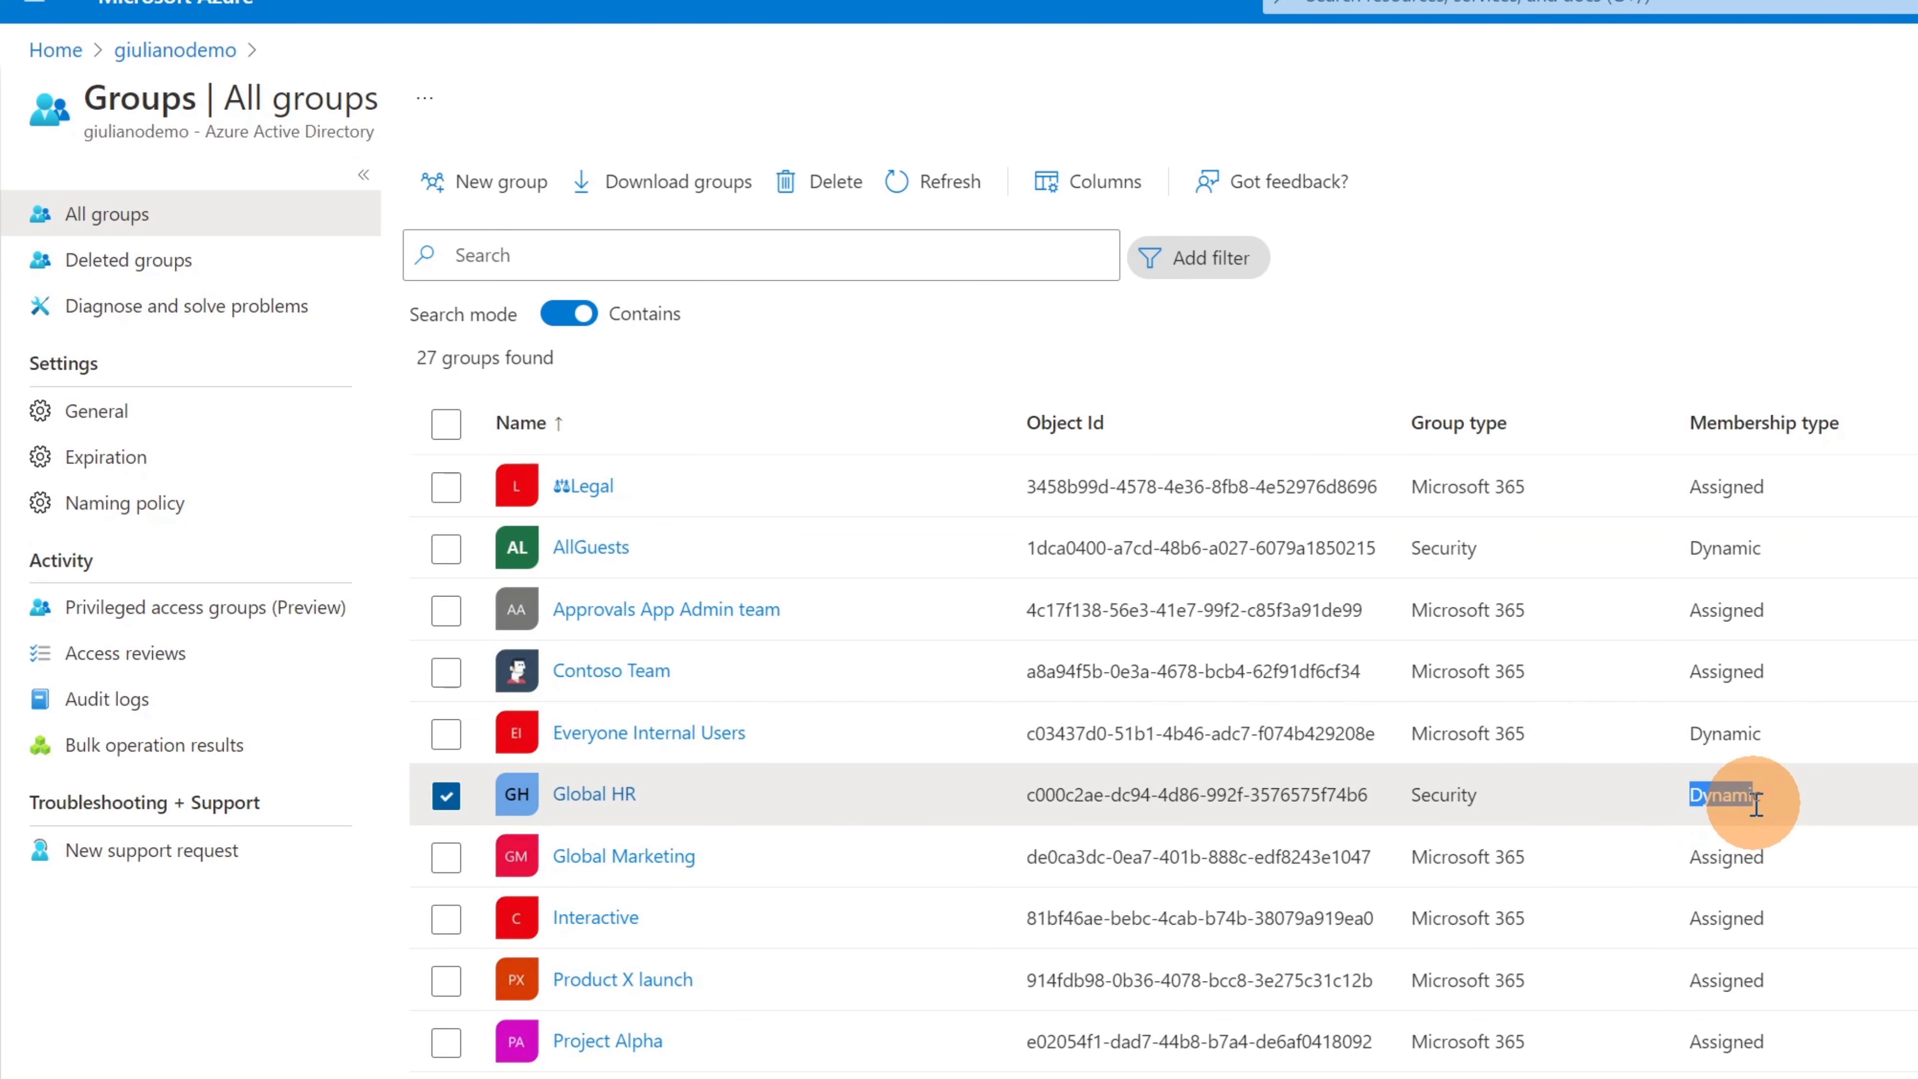
click(600, 795)
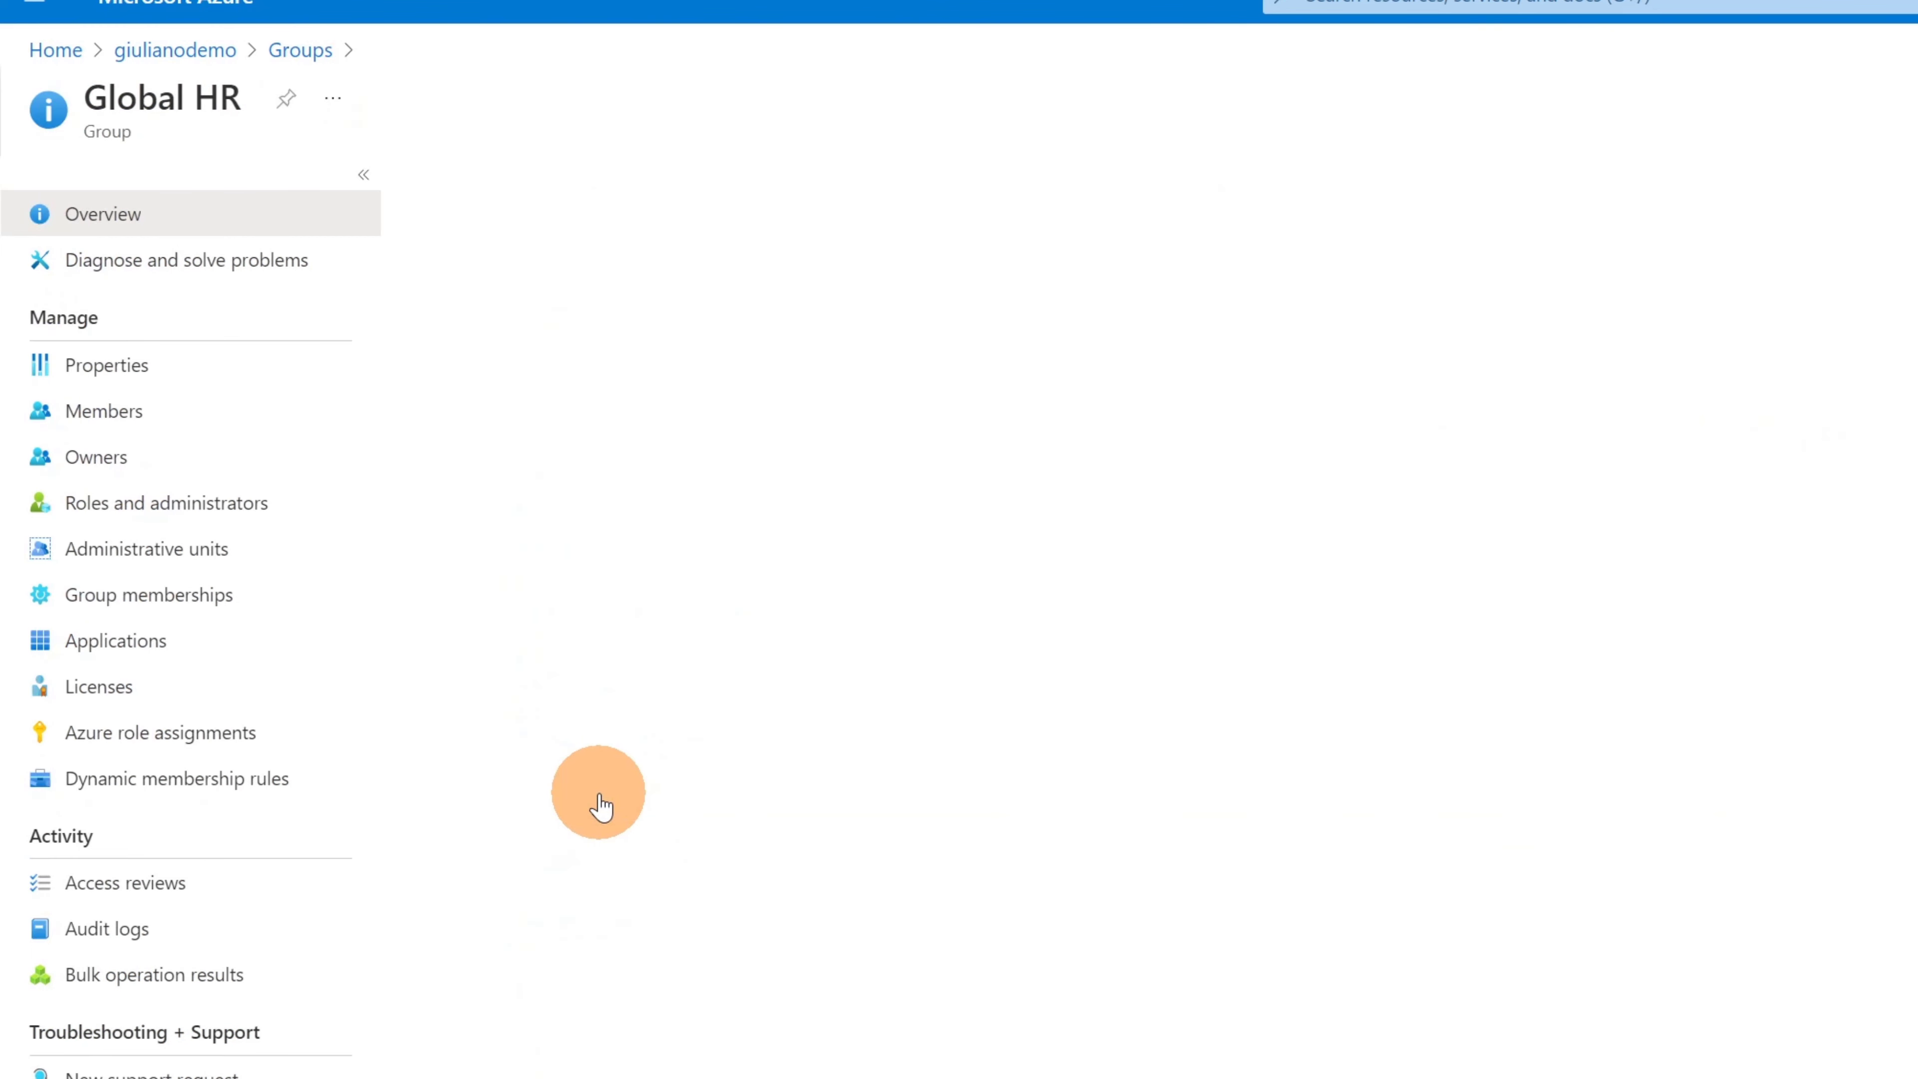
click(165, 800)
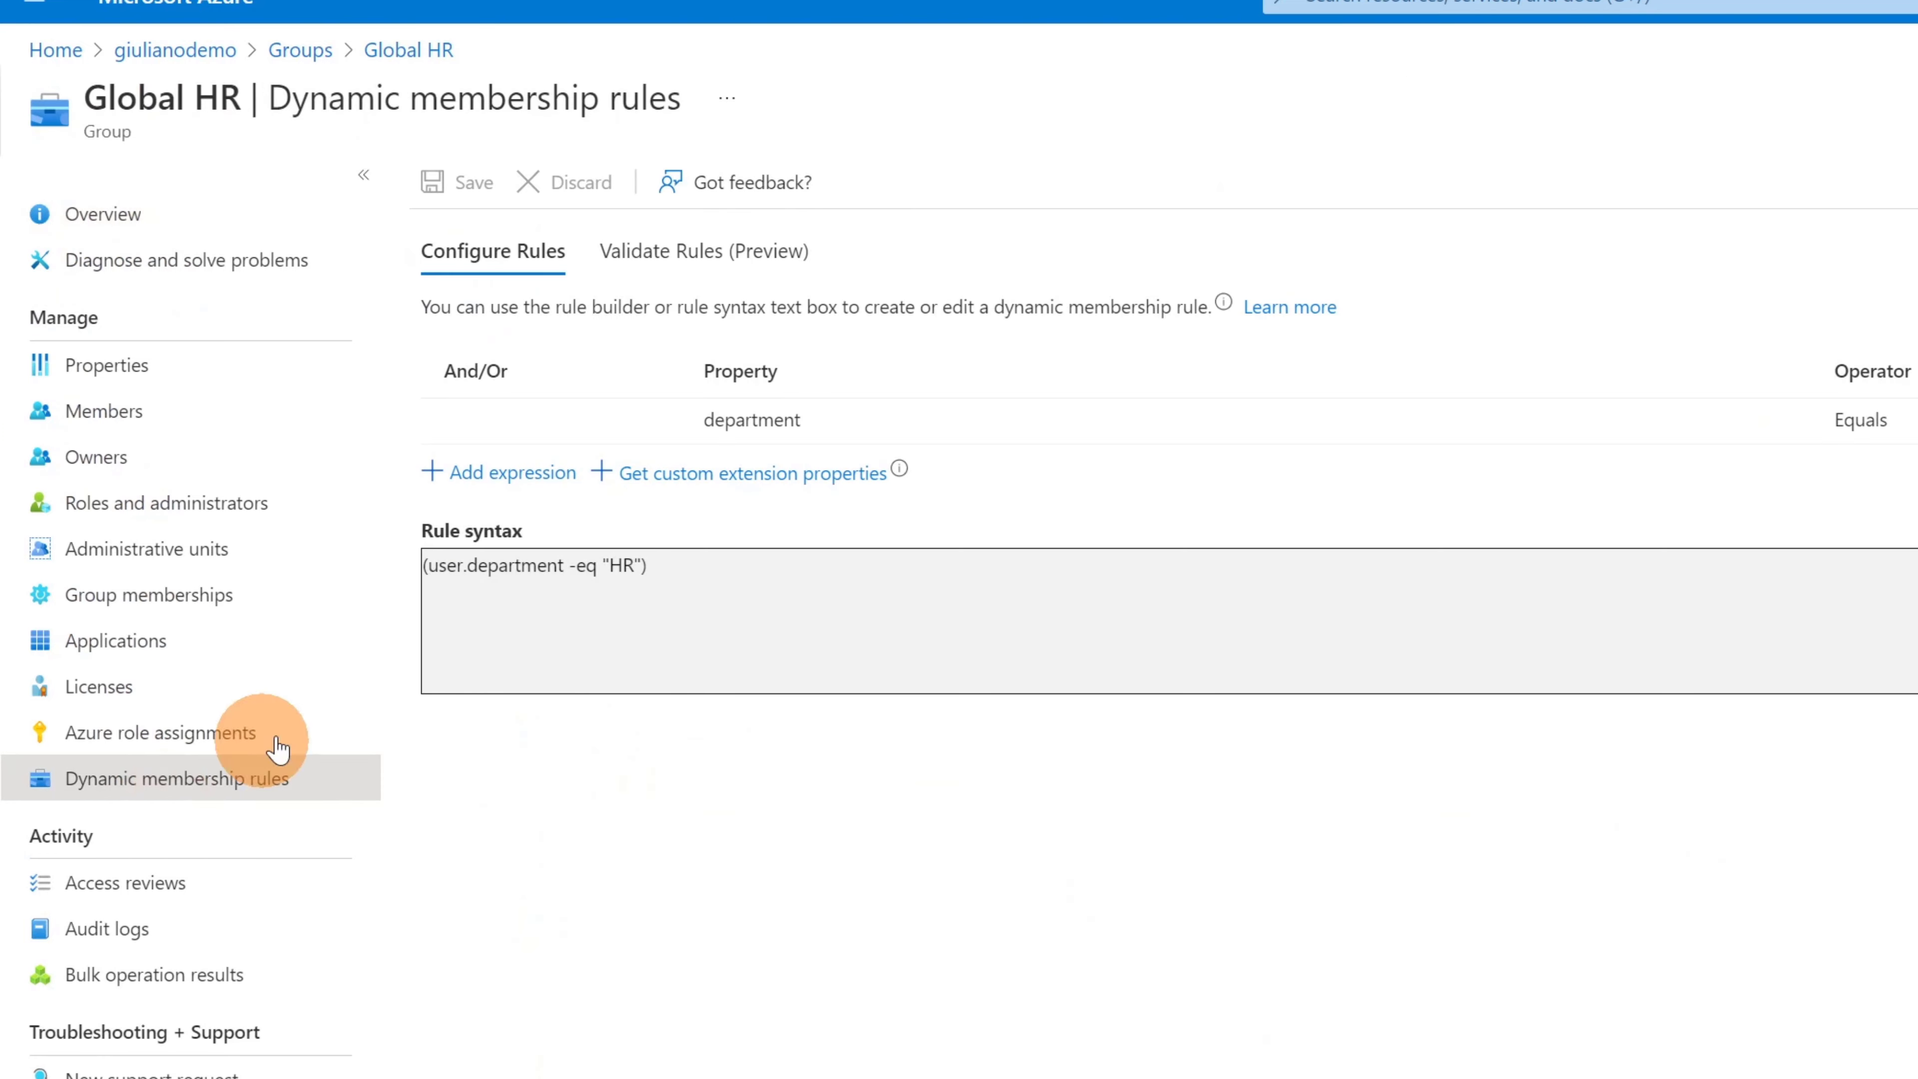
drag(673, 586, 431, 593)
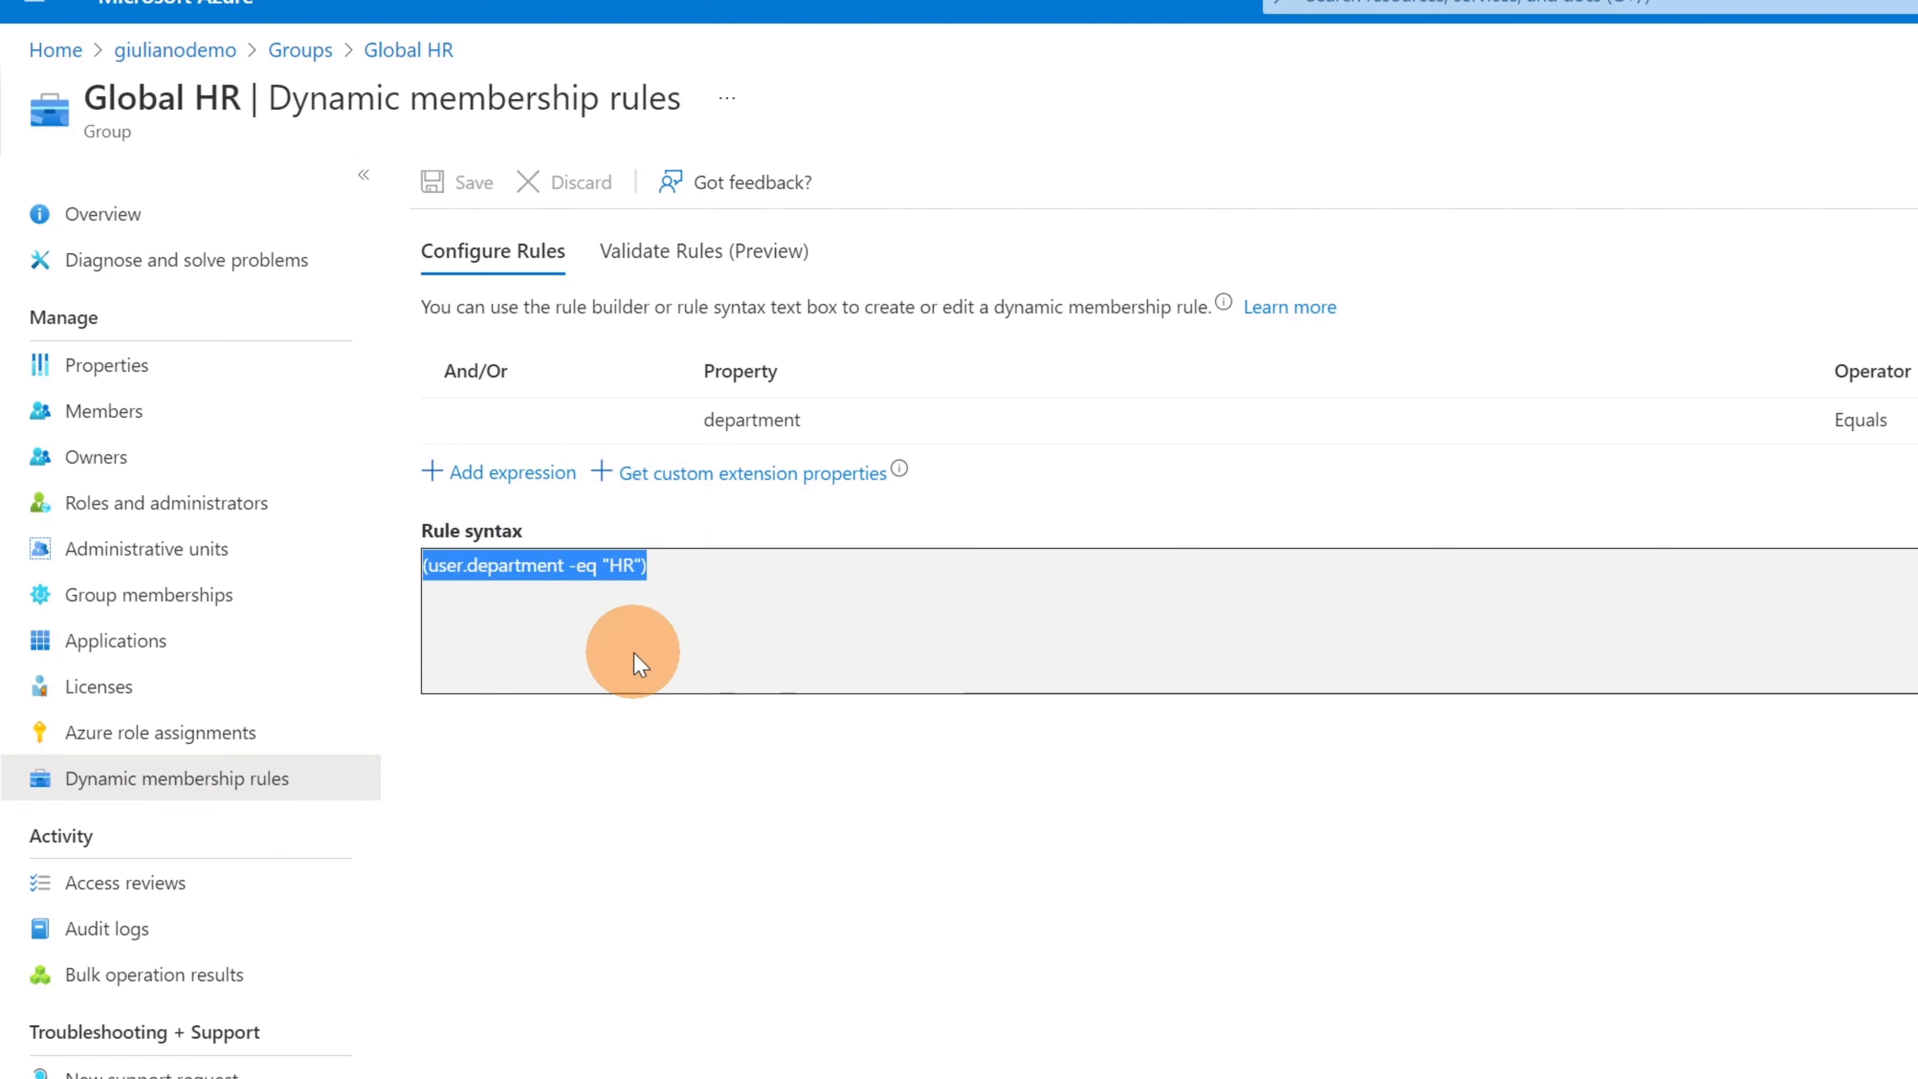
click(555, 639)
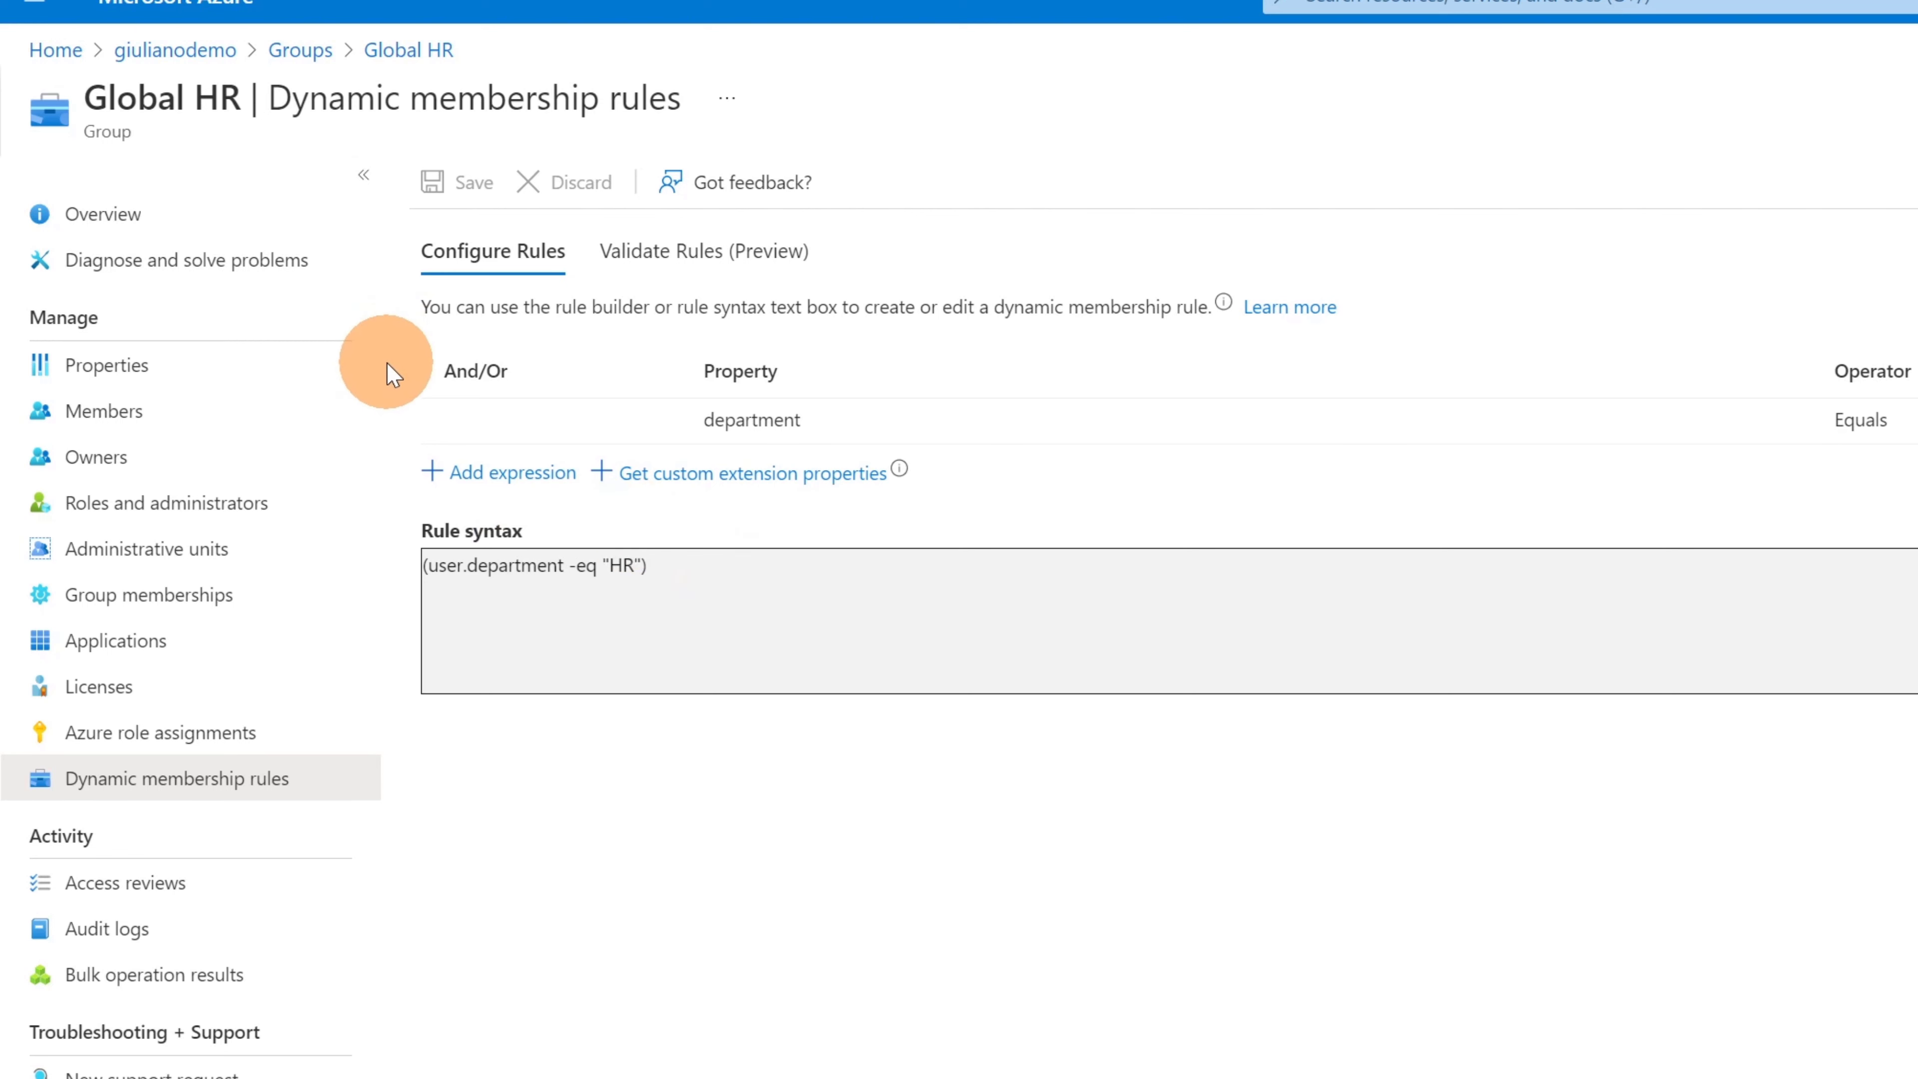
click(299, 50)
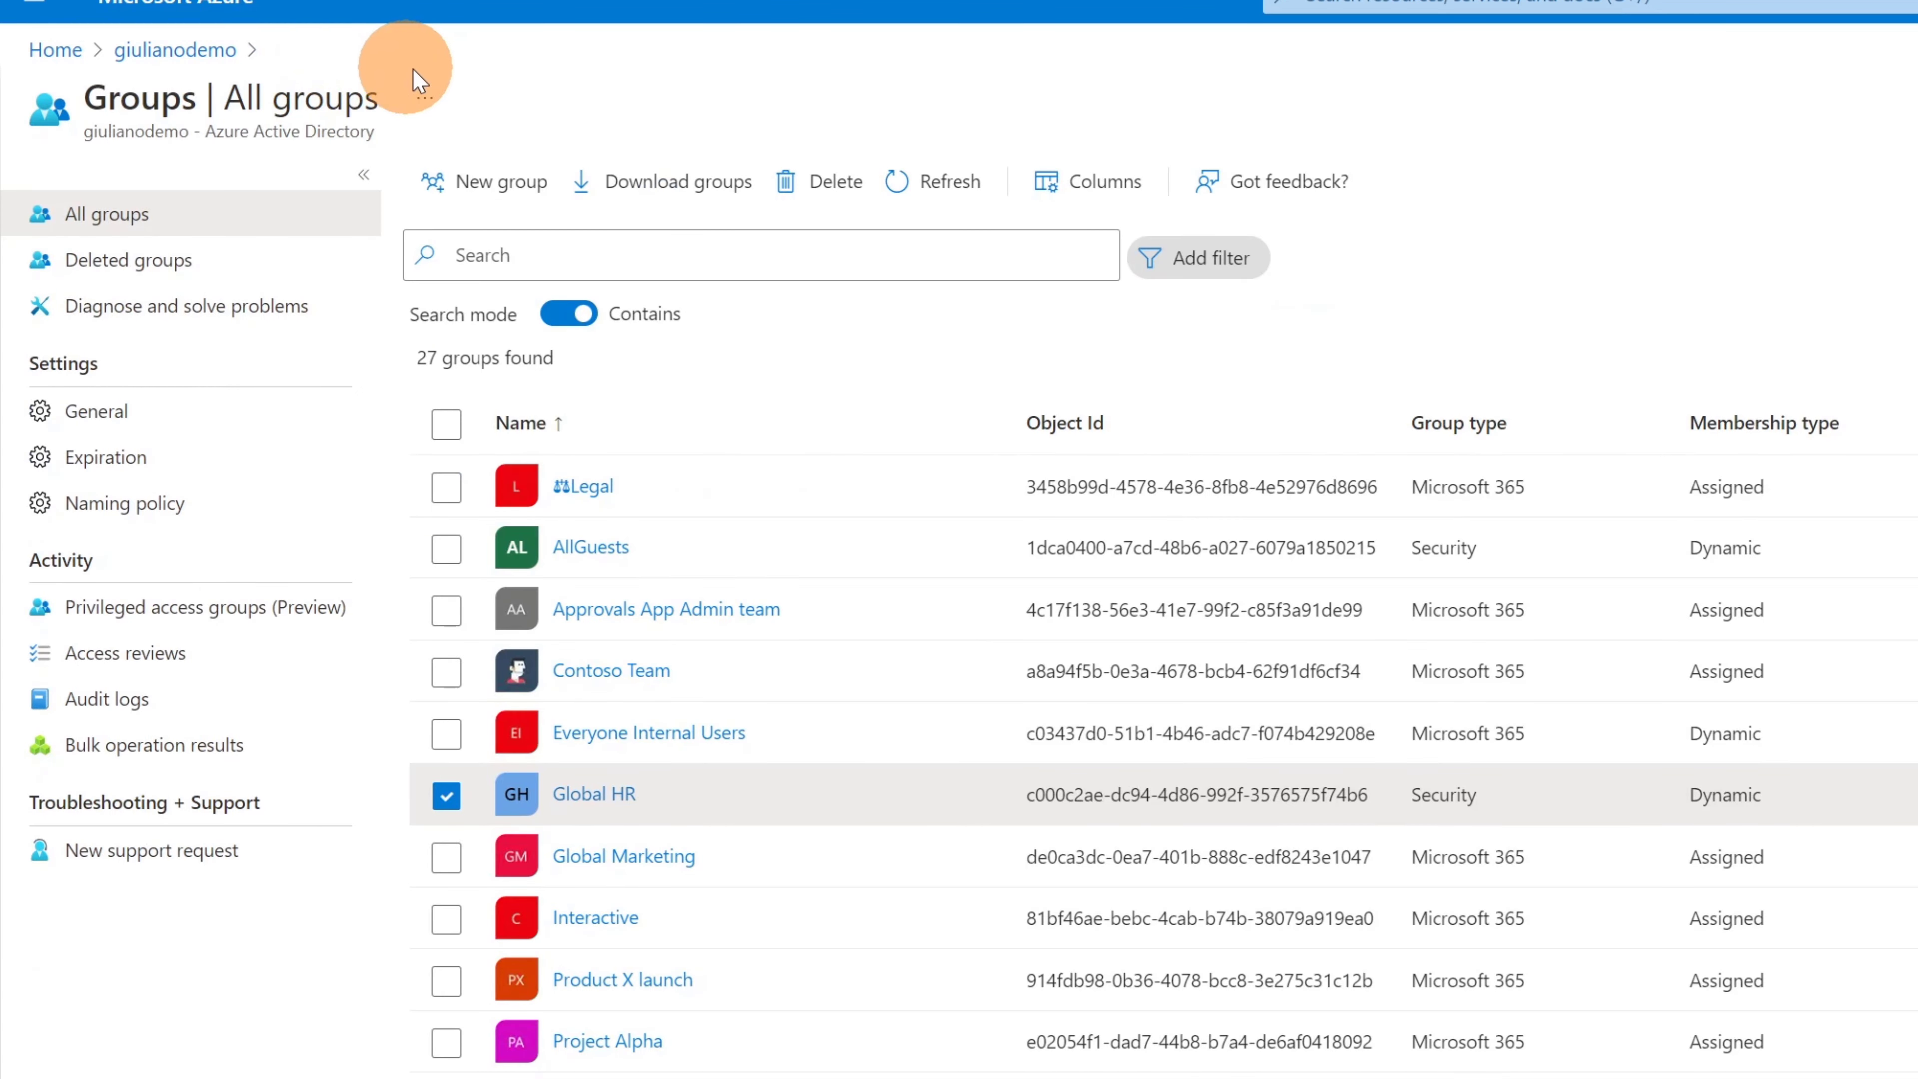
Step: Create a new group of type Security with Dynamic User membership and open Add dynamic query
click(493, 181)
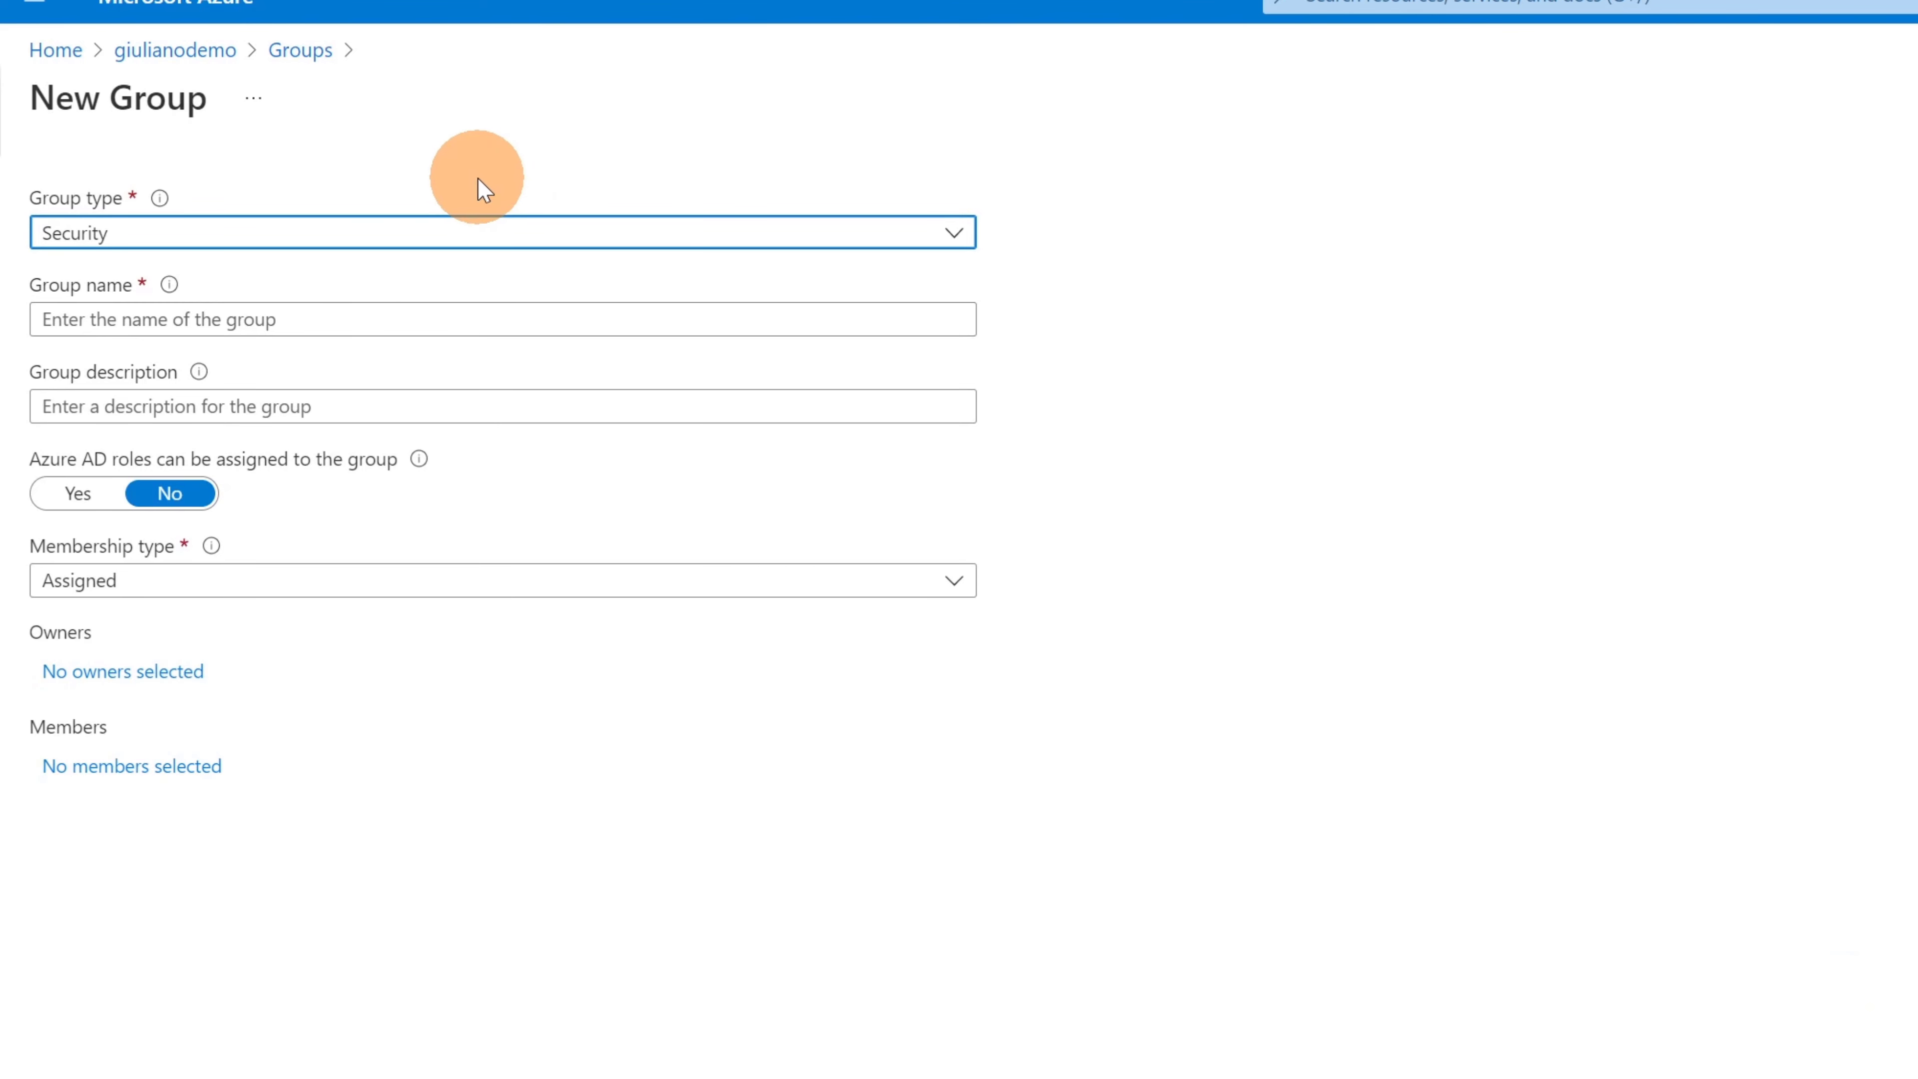
click(212, 244)
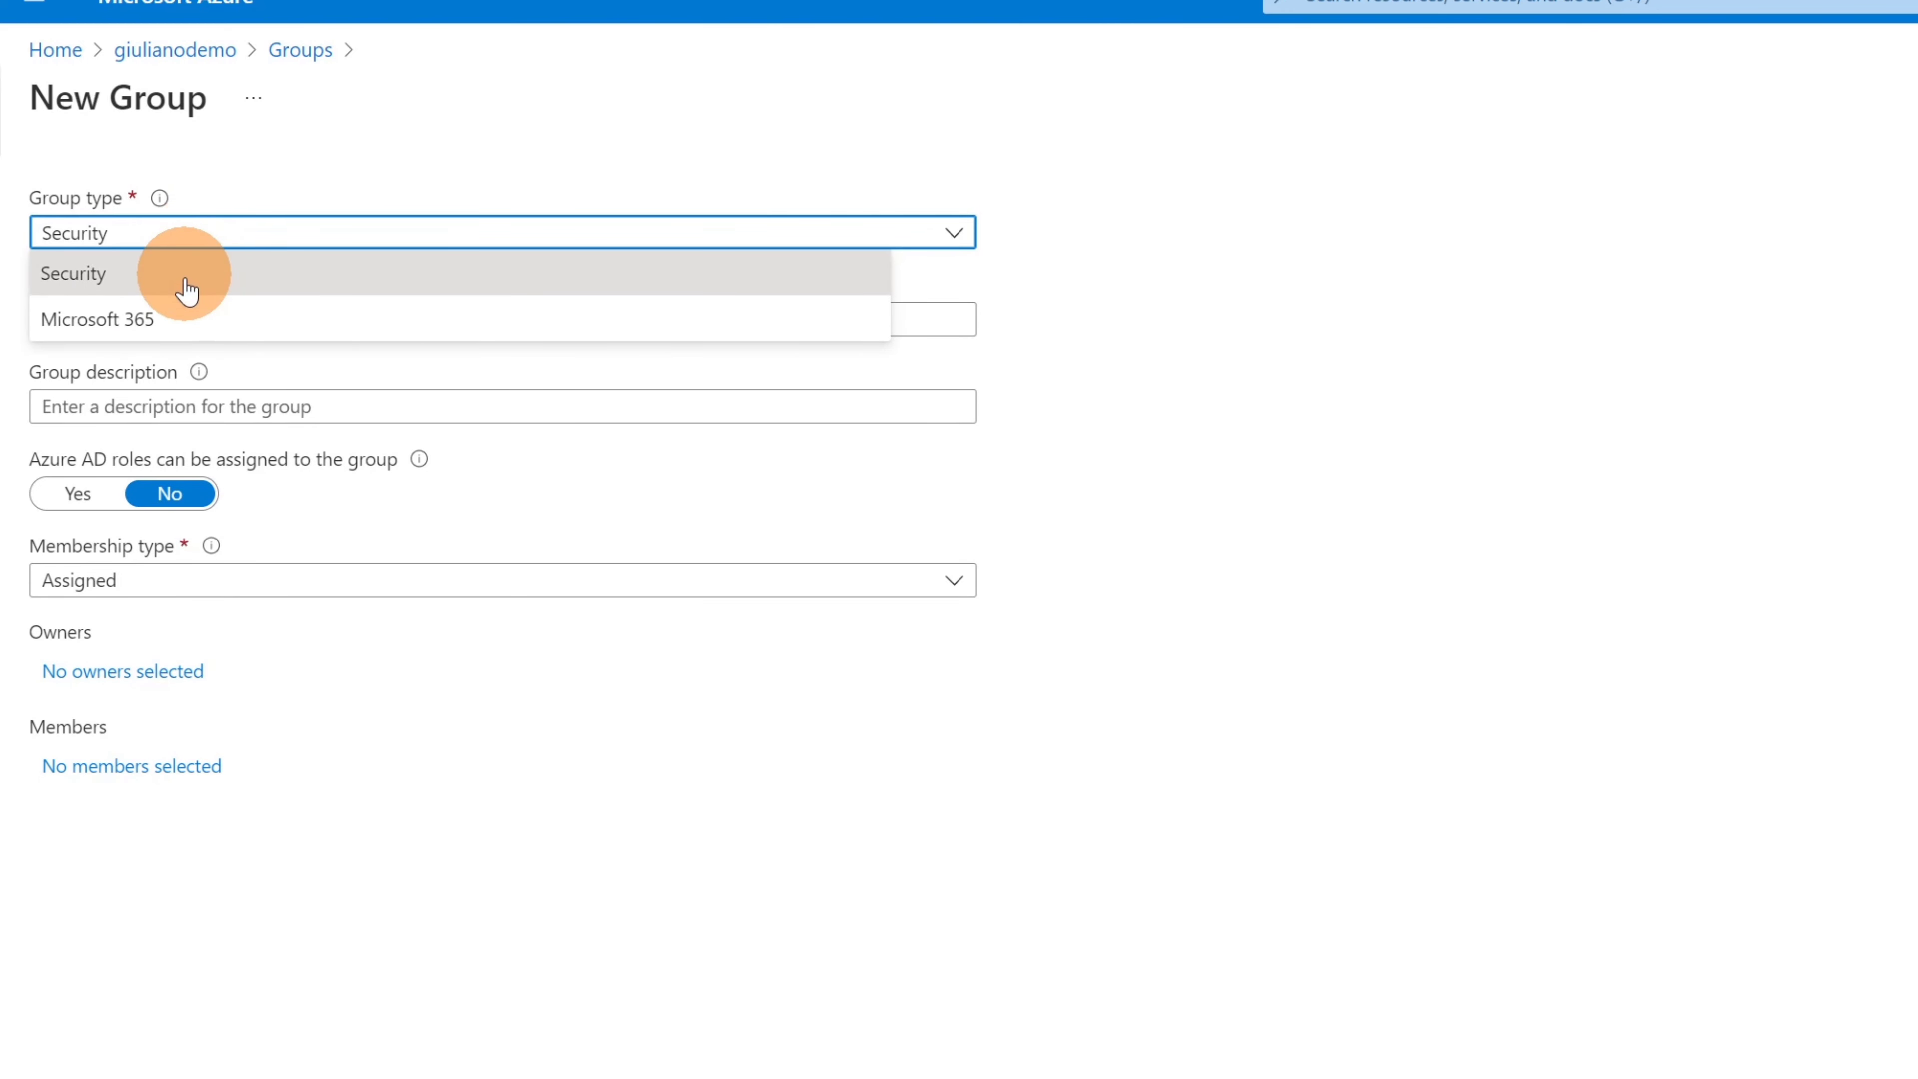
click(1193, 301)
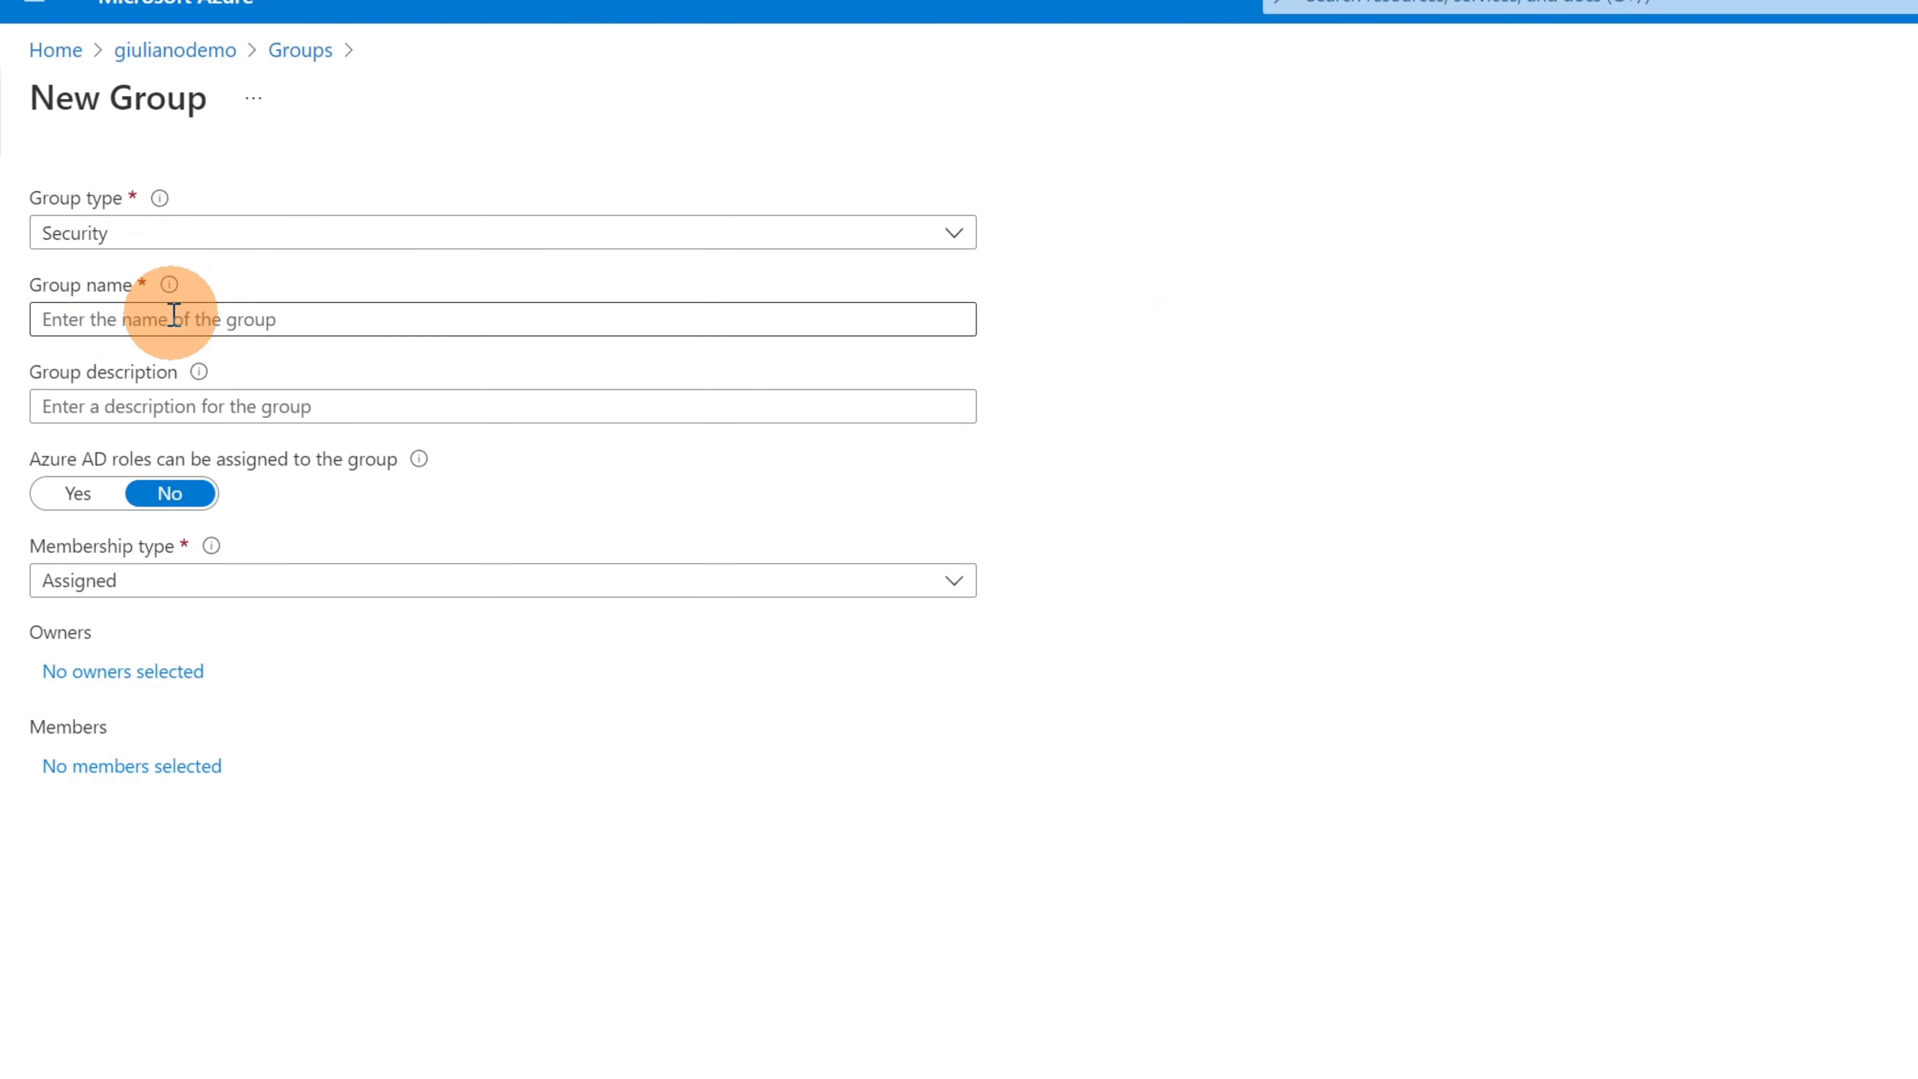
click(219, 585)
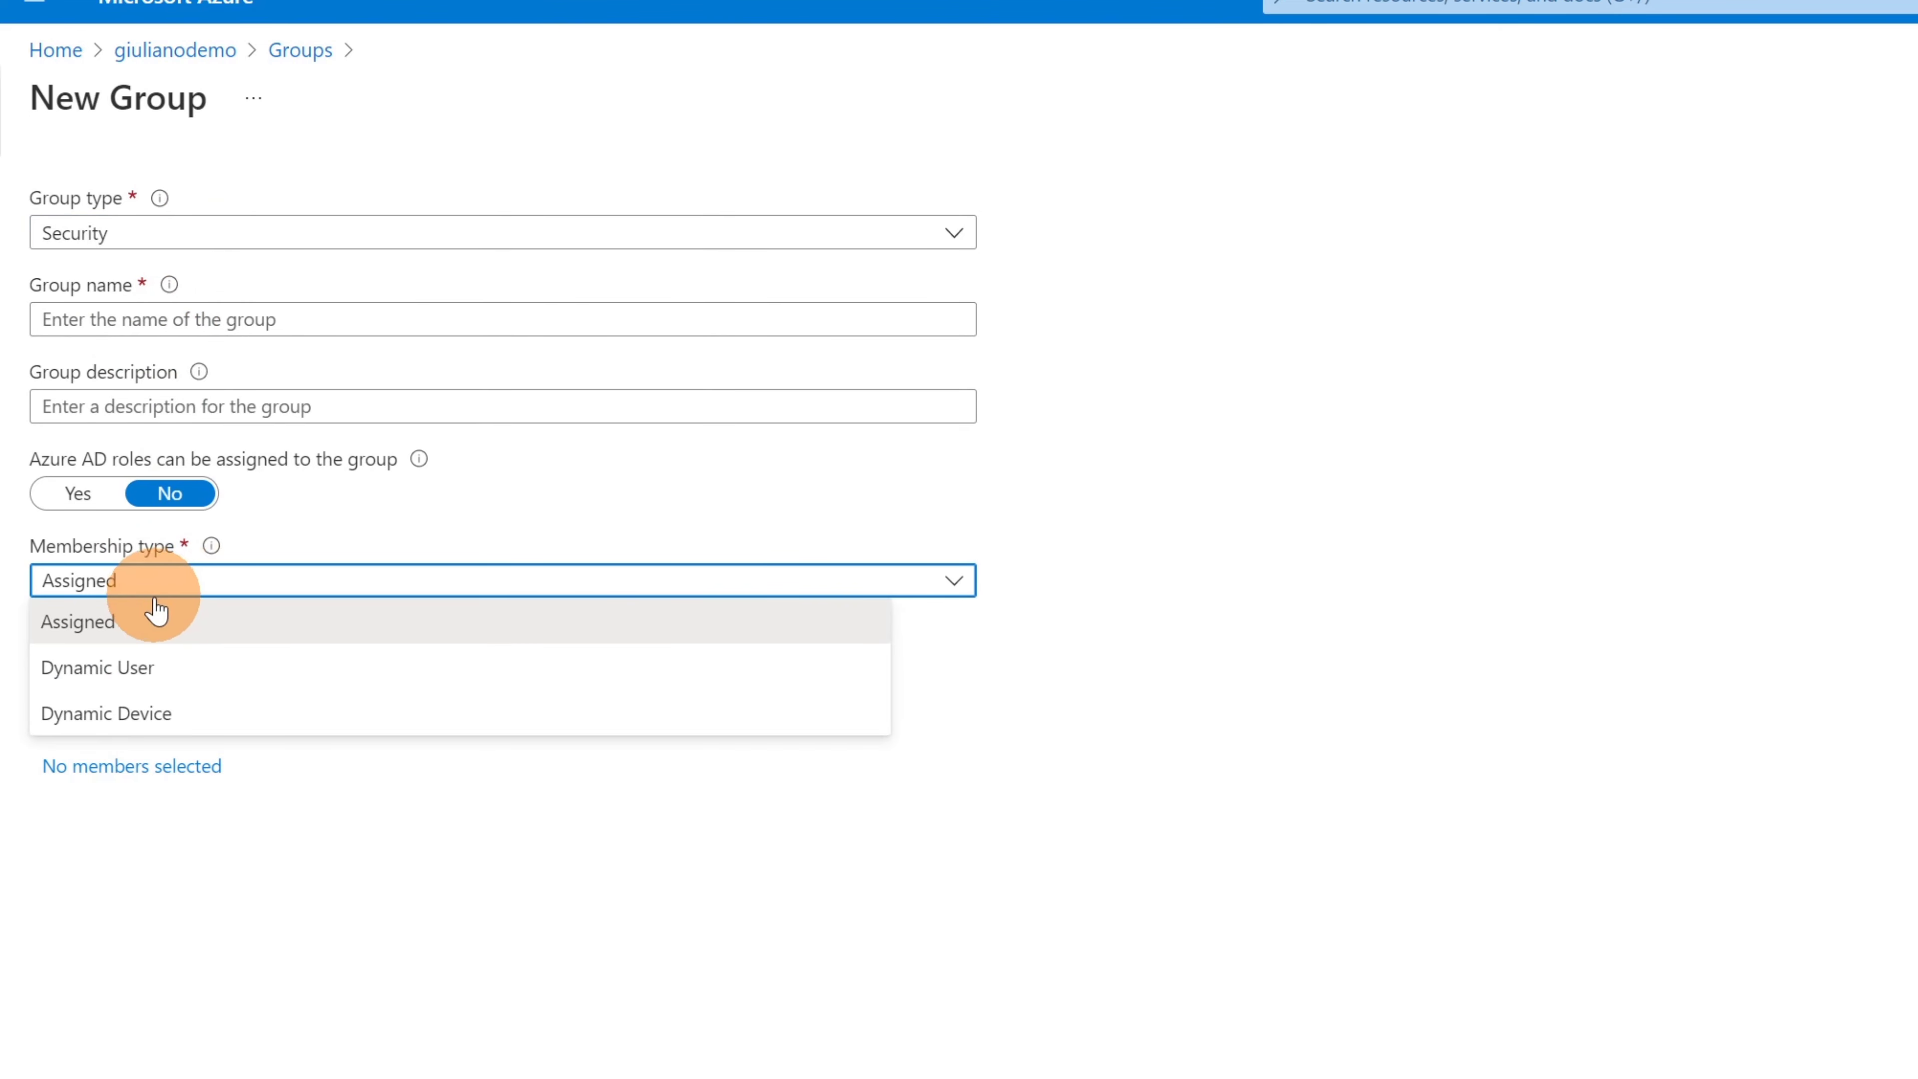
click(230, 681)
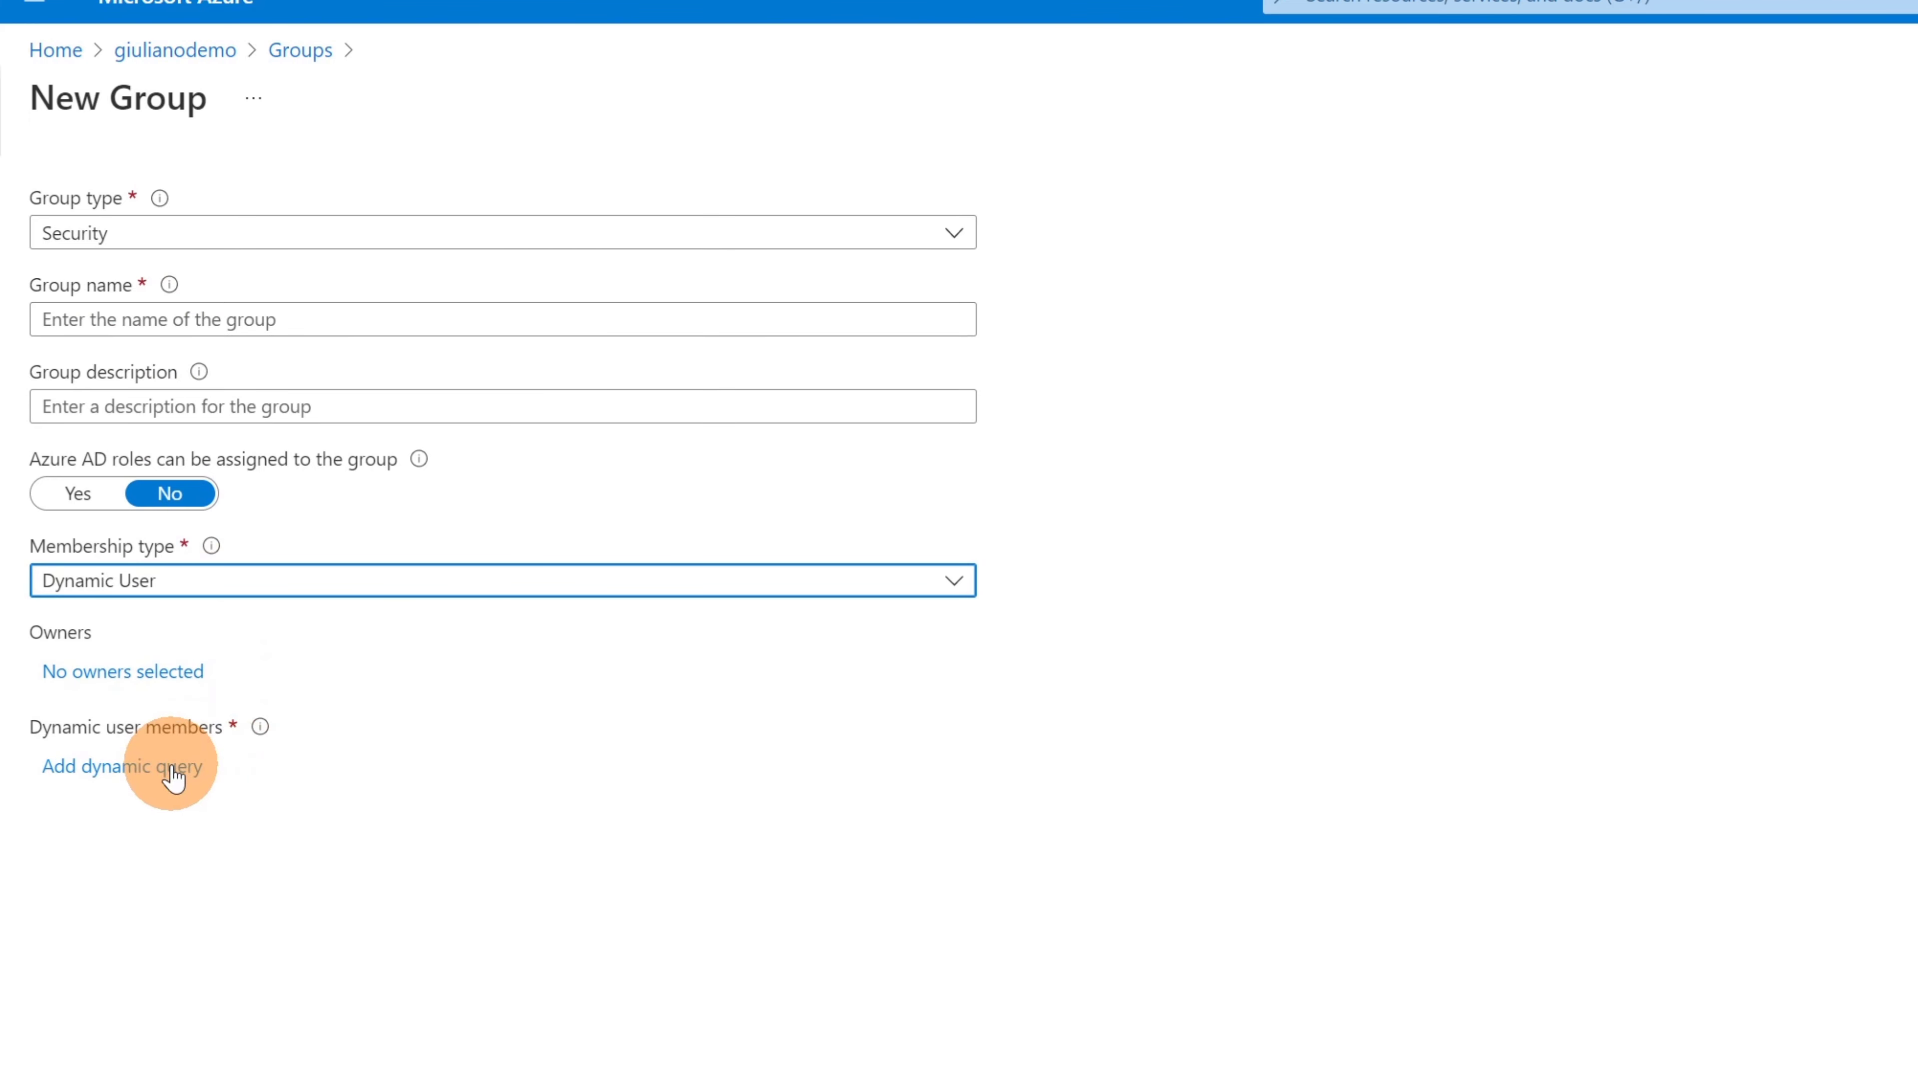
click(202, 765)
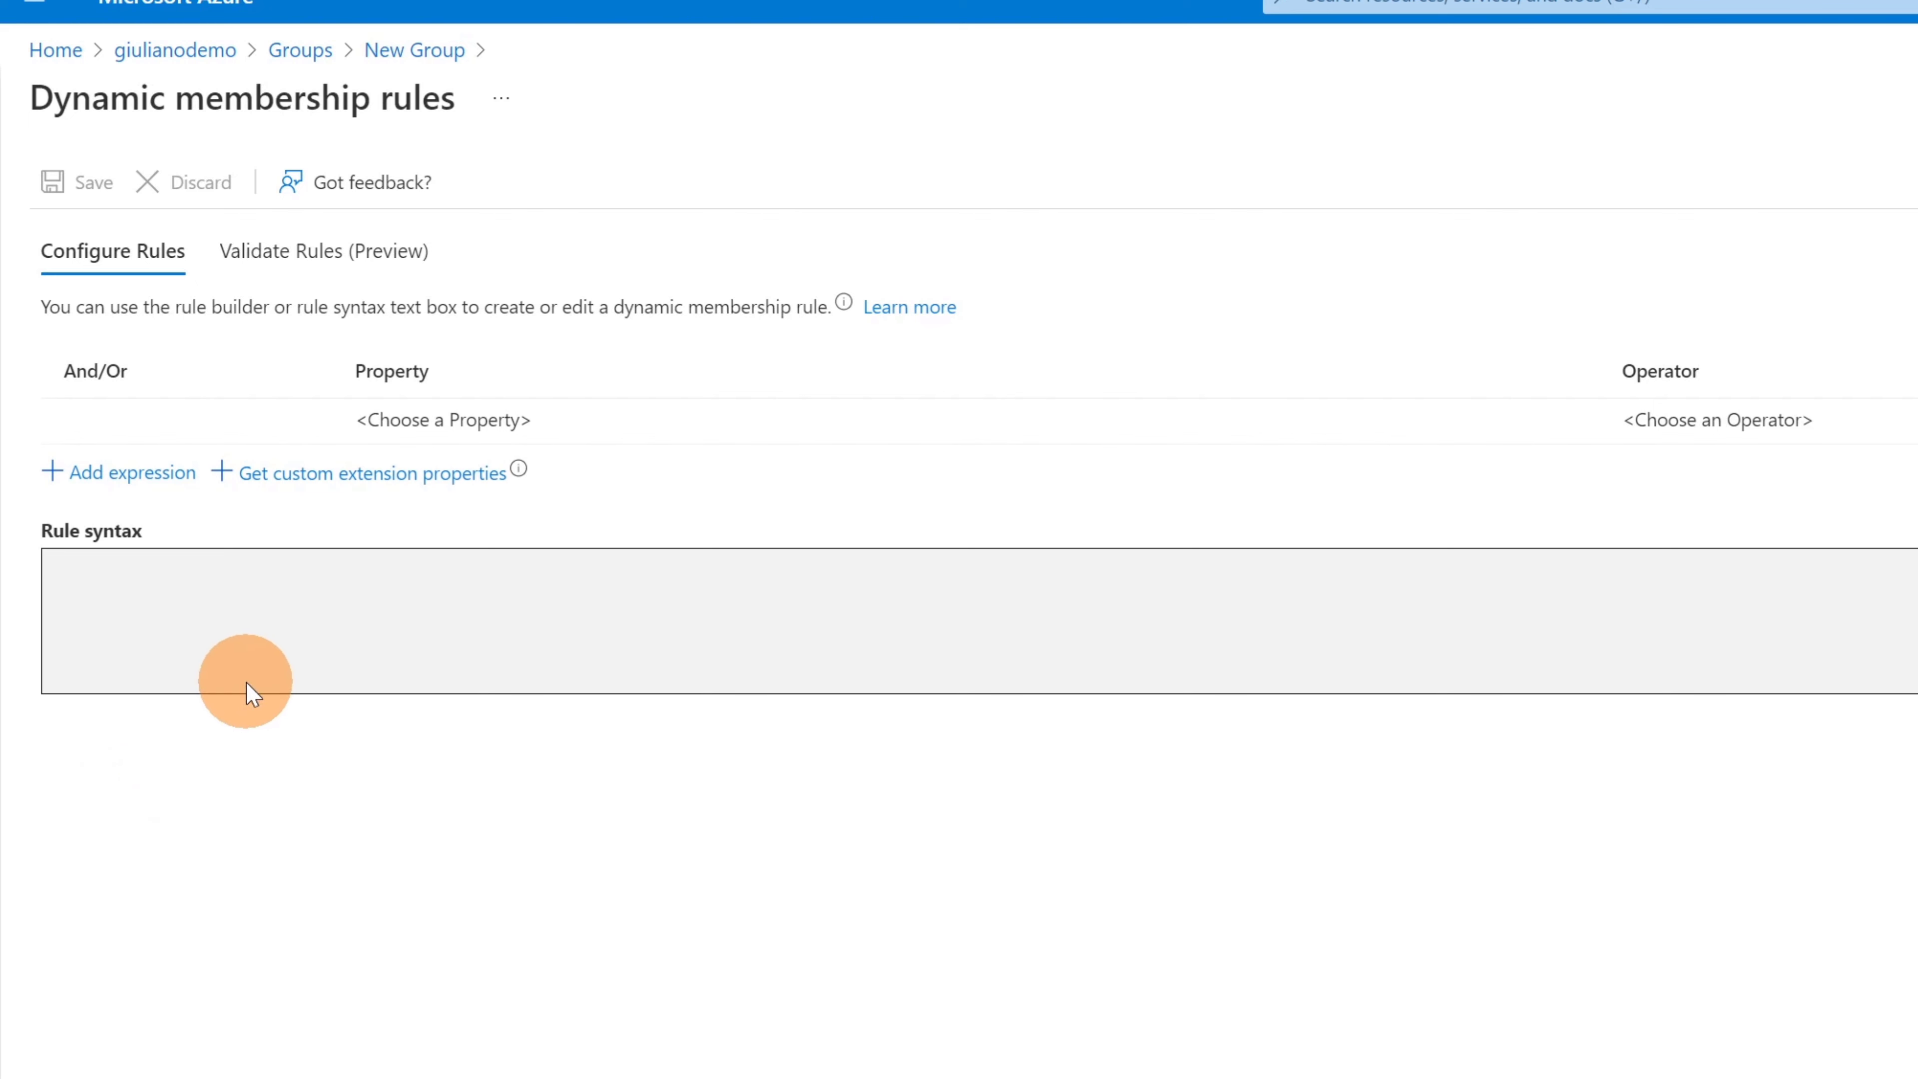
Step: Add a second rule expression joined with And and browse its Property list
click(125, 470)
click(309, 467)
click(921, 466)
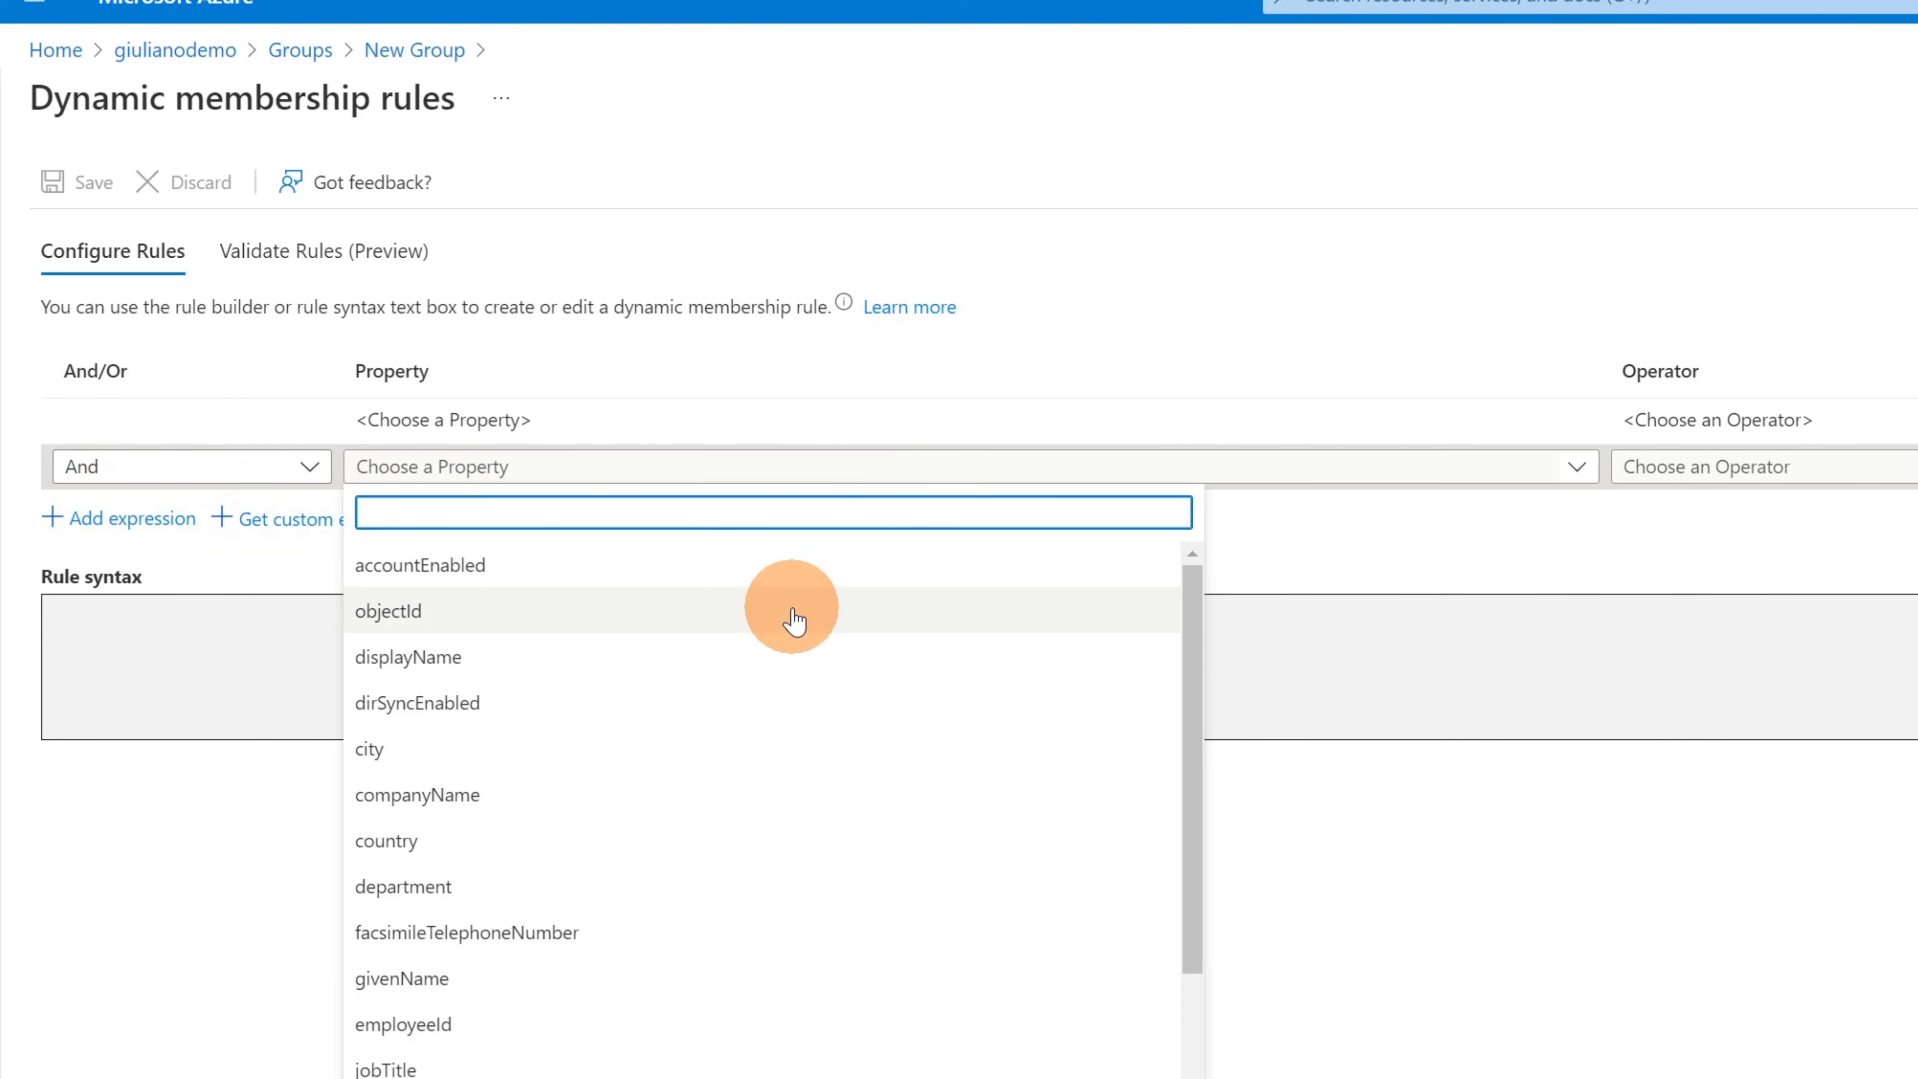
scroll(687, 786, down, 5)
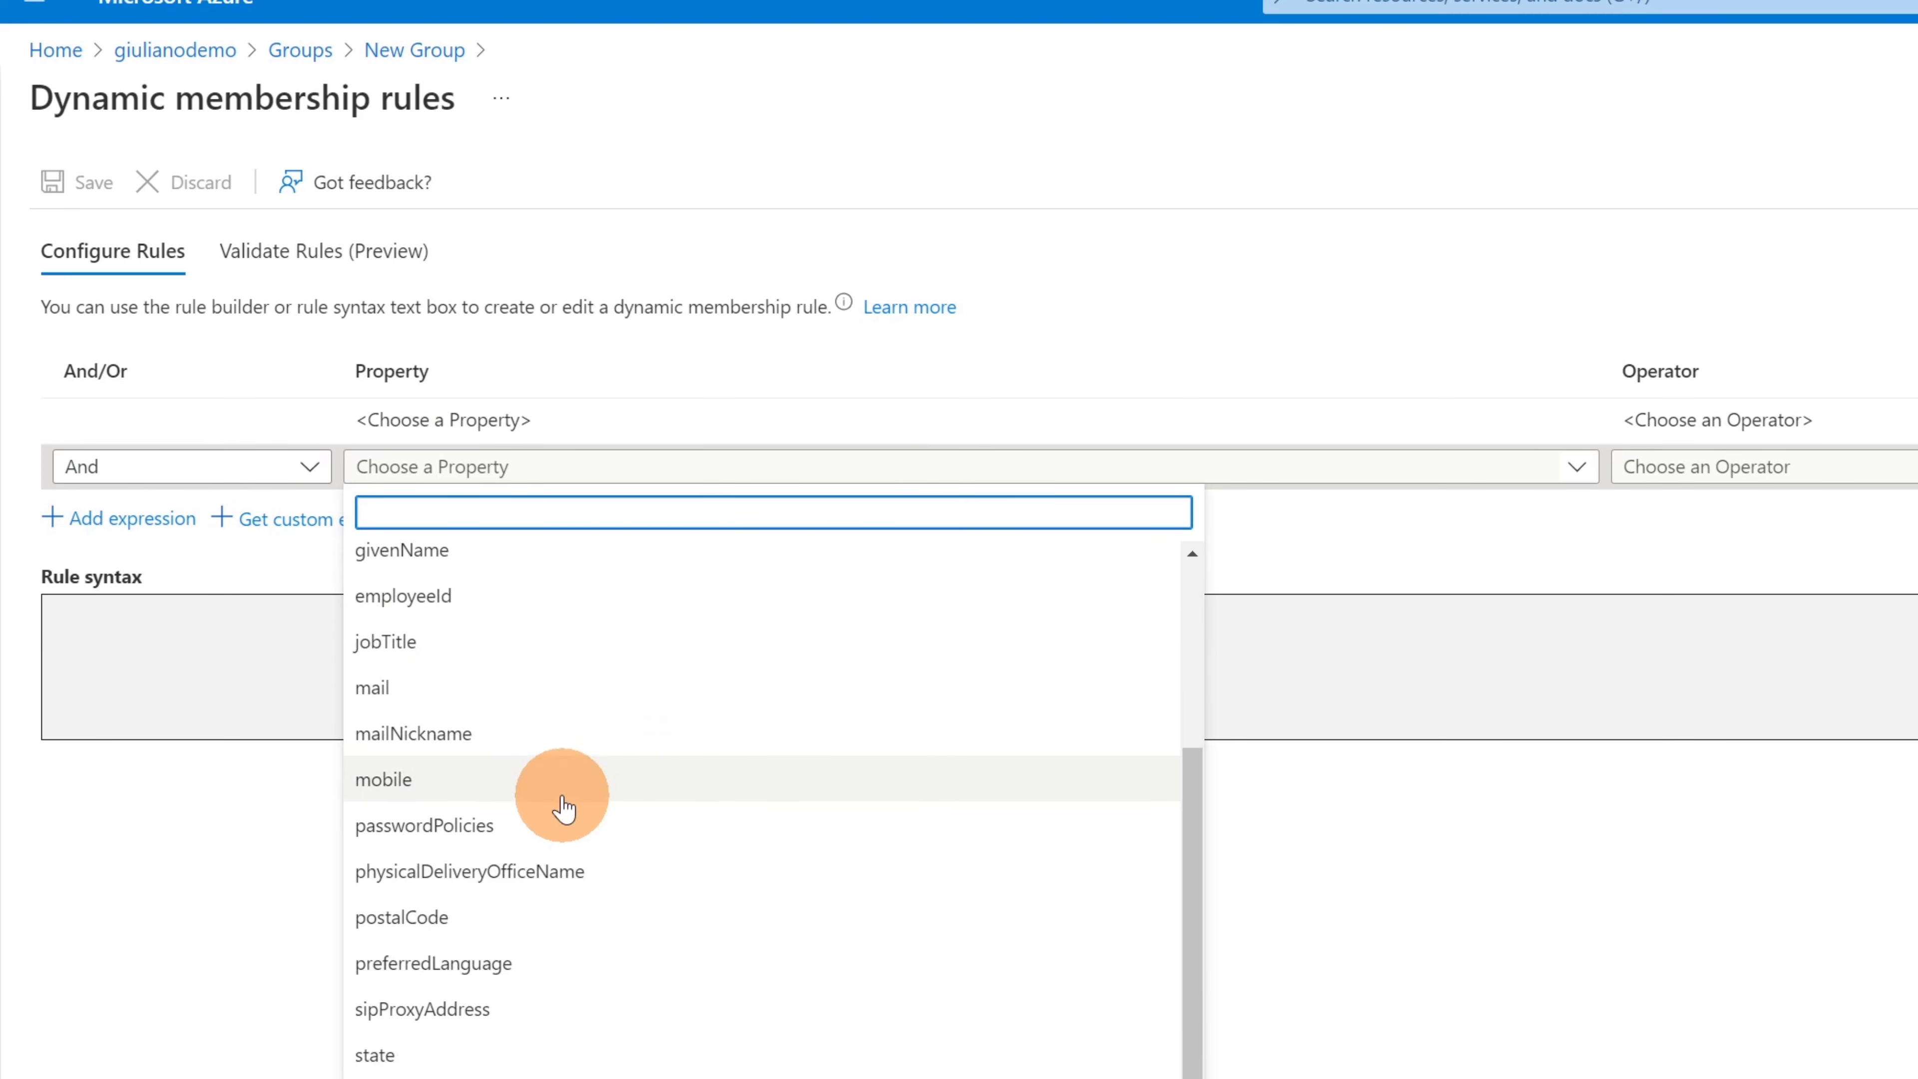
scroll(559, 794, down, 3)
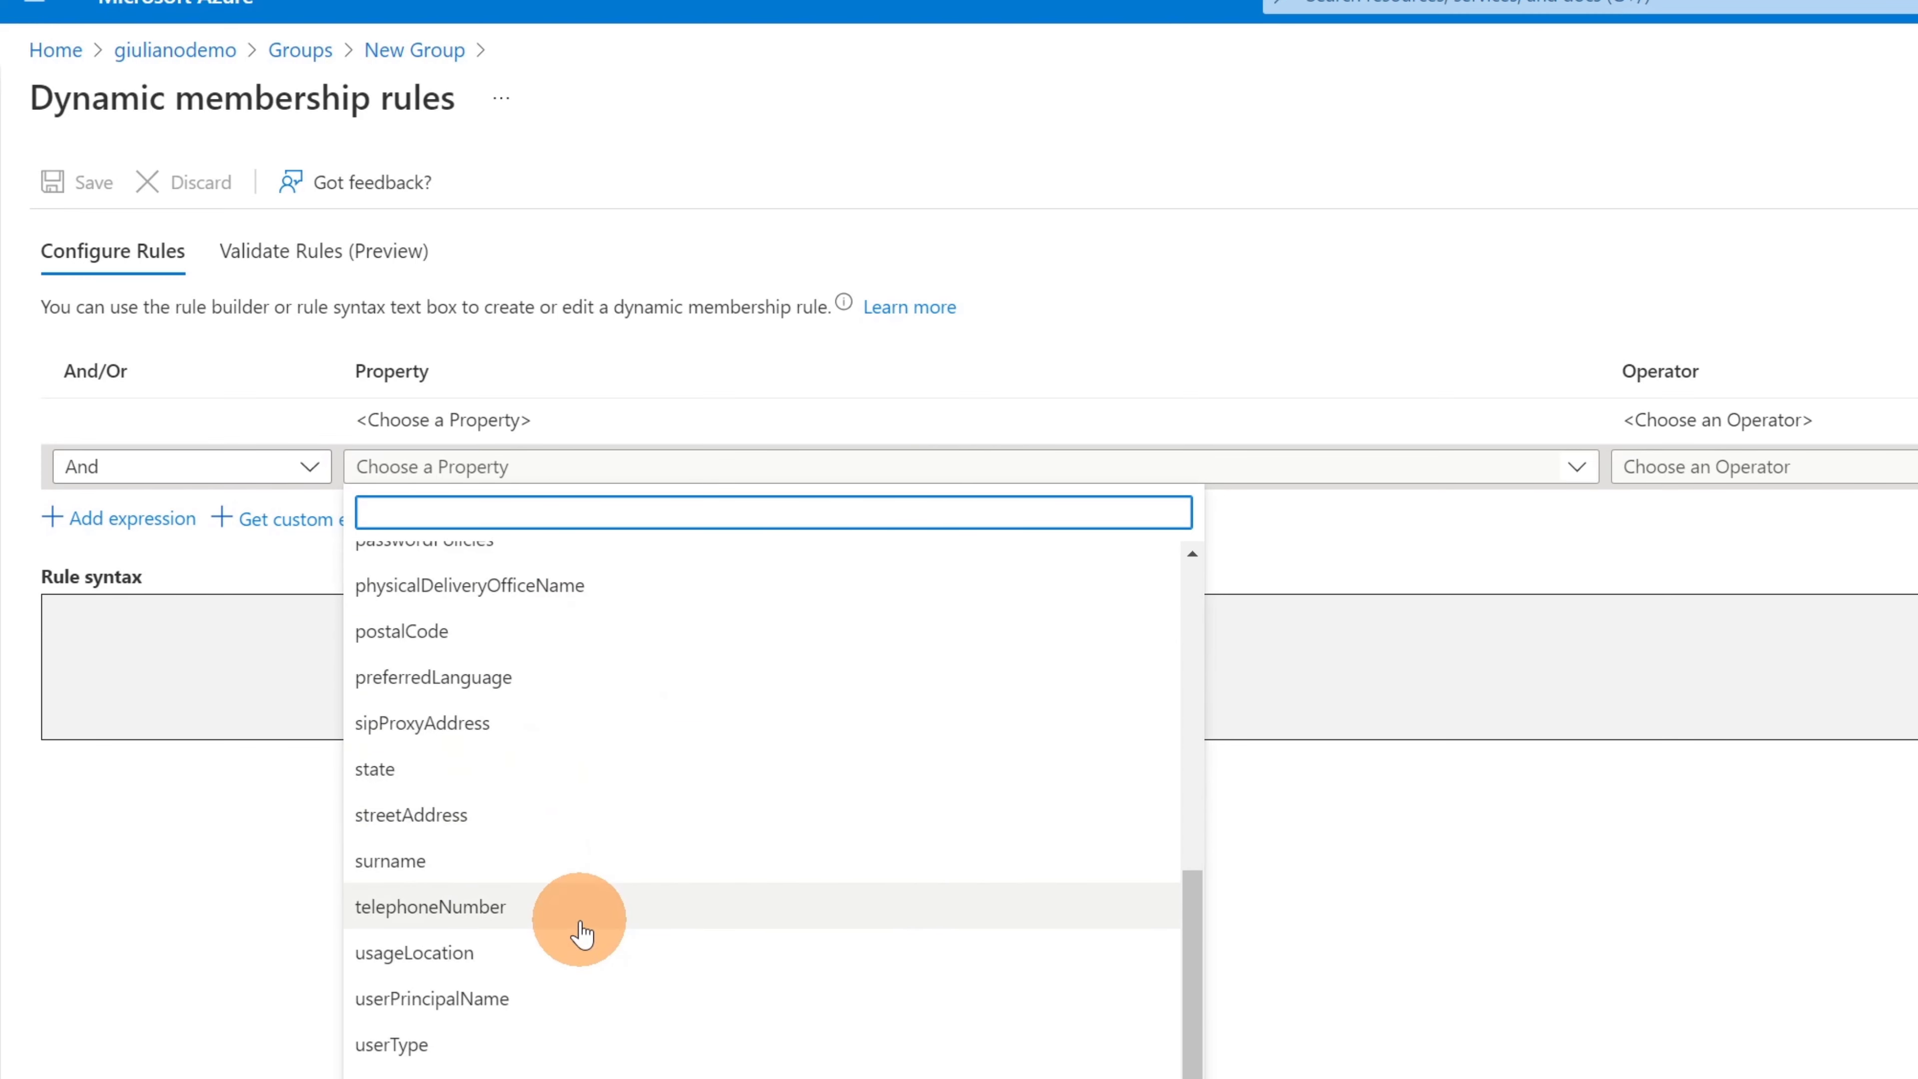
scroll(586, 925, down, 2)
scroll(590, 931, up, 8)
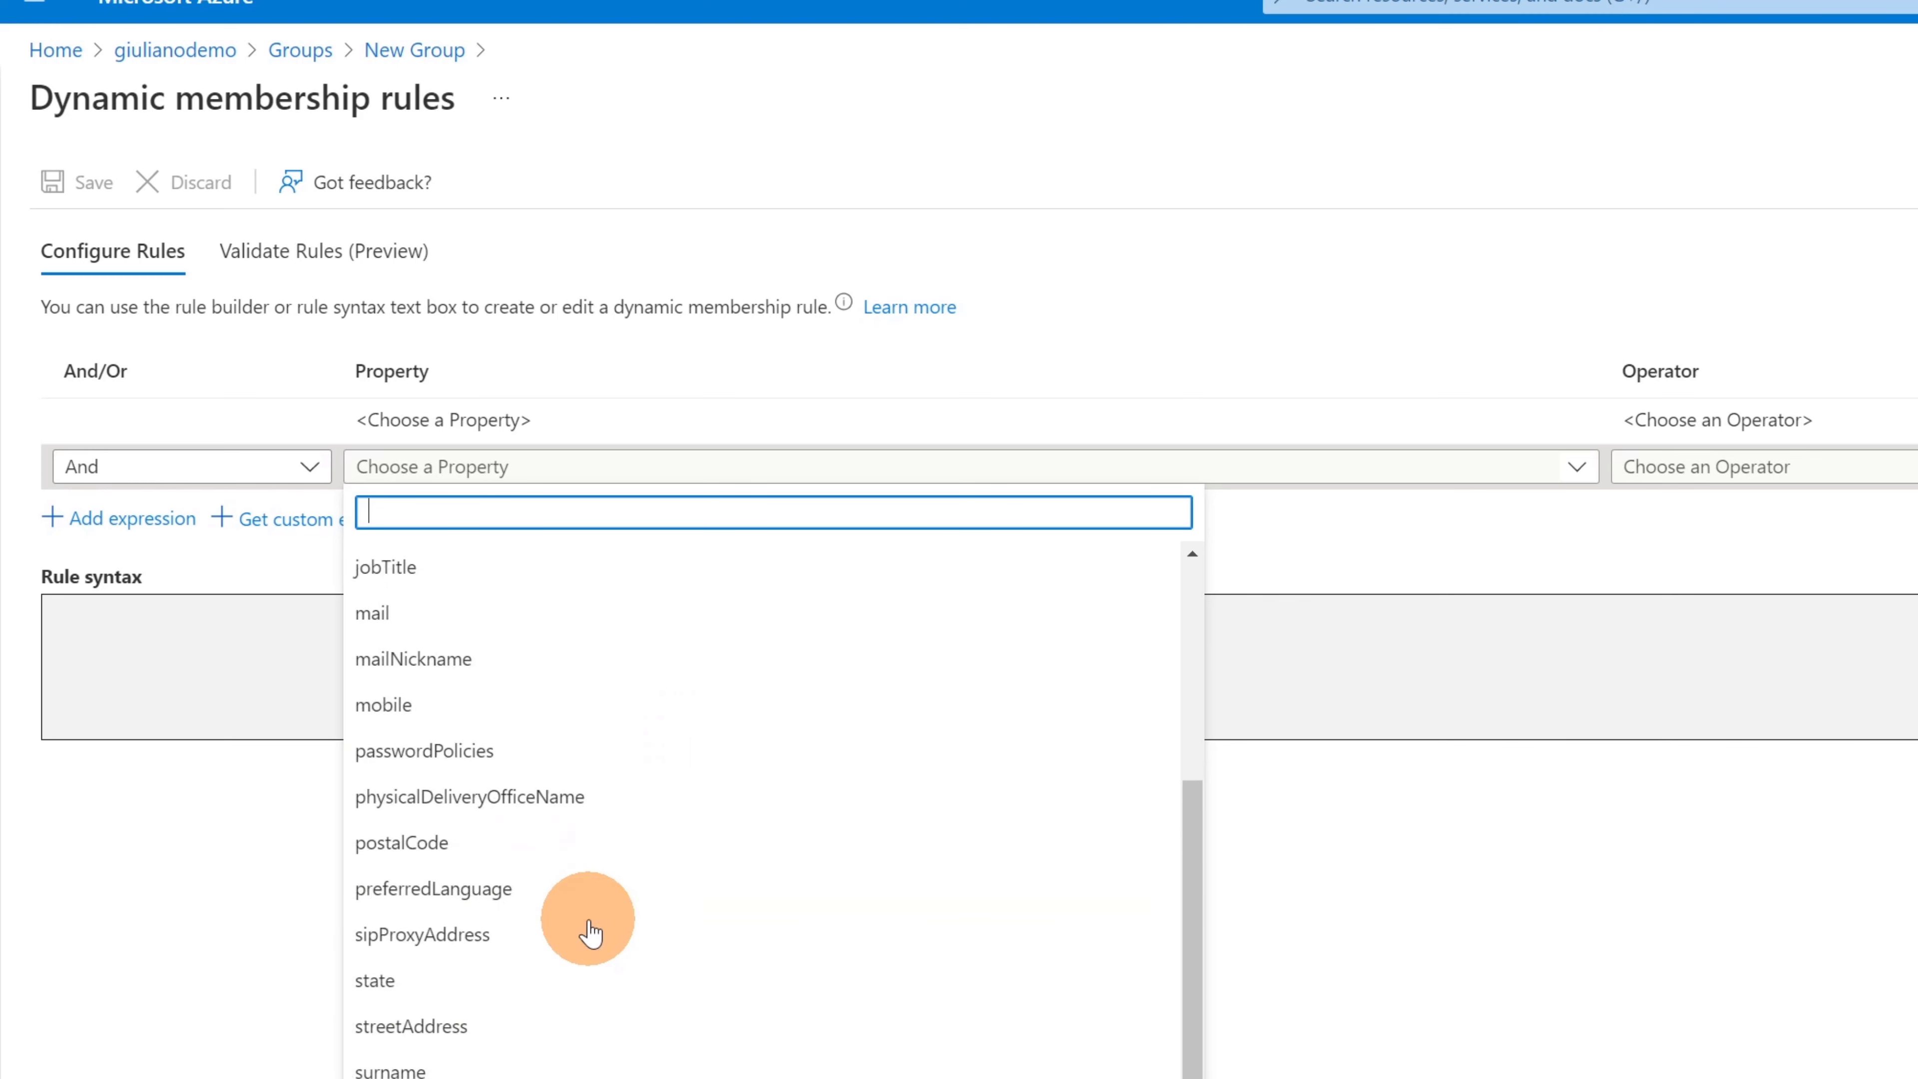
scroll(590, 928, up, 1)
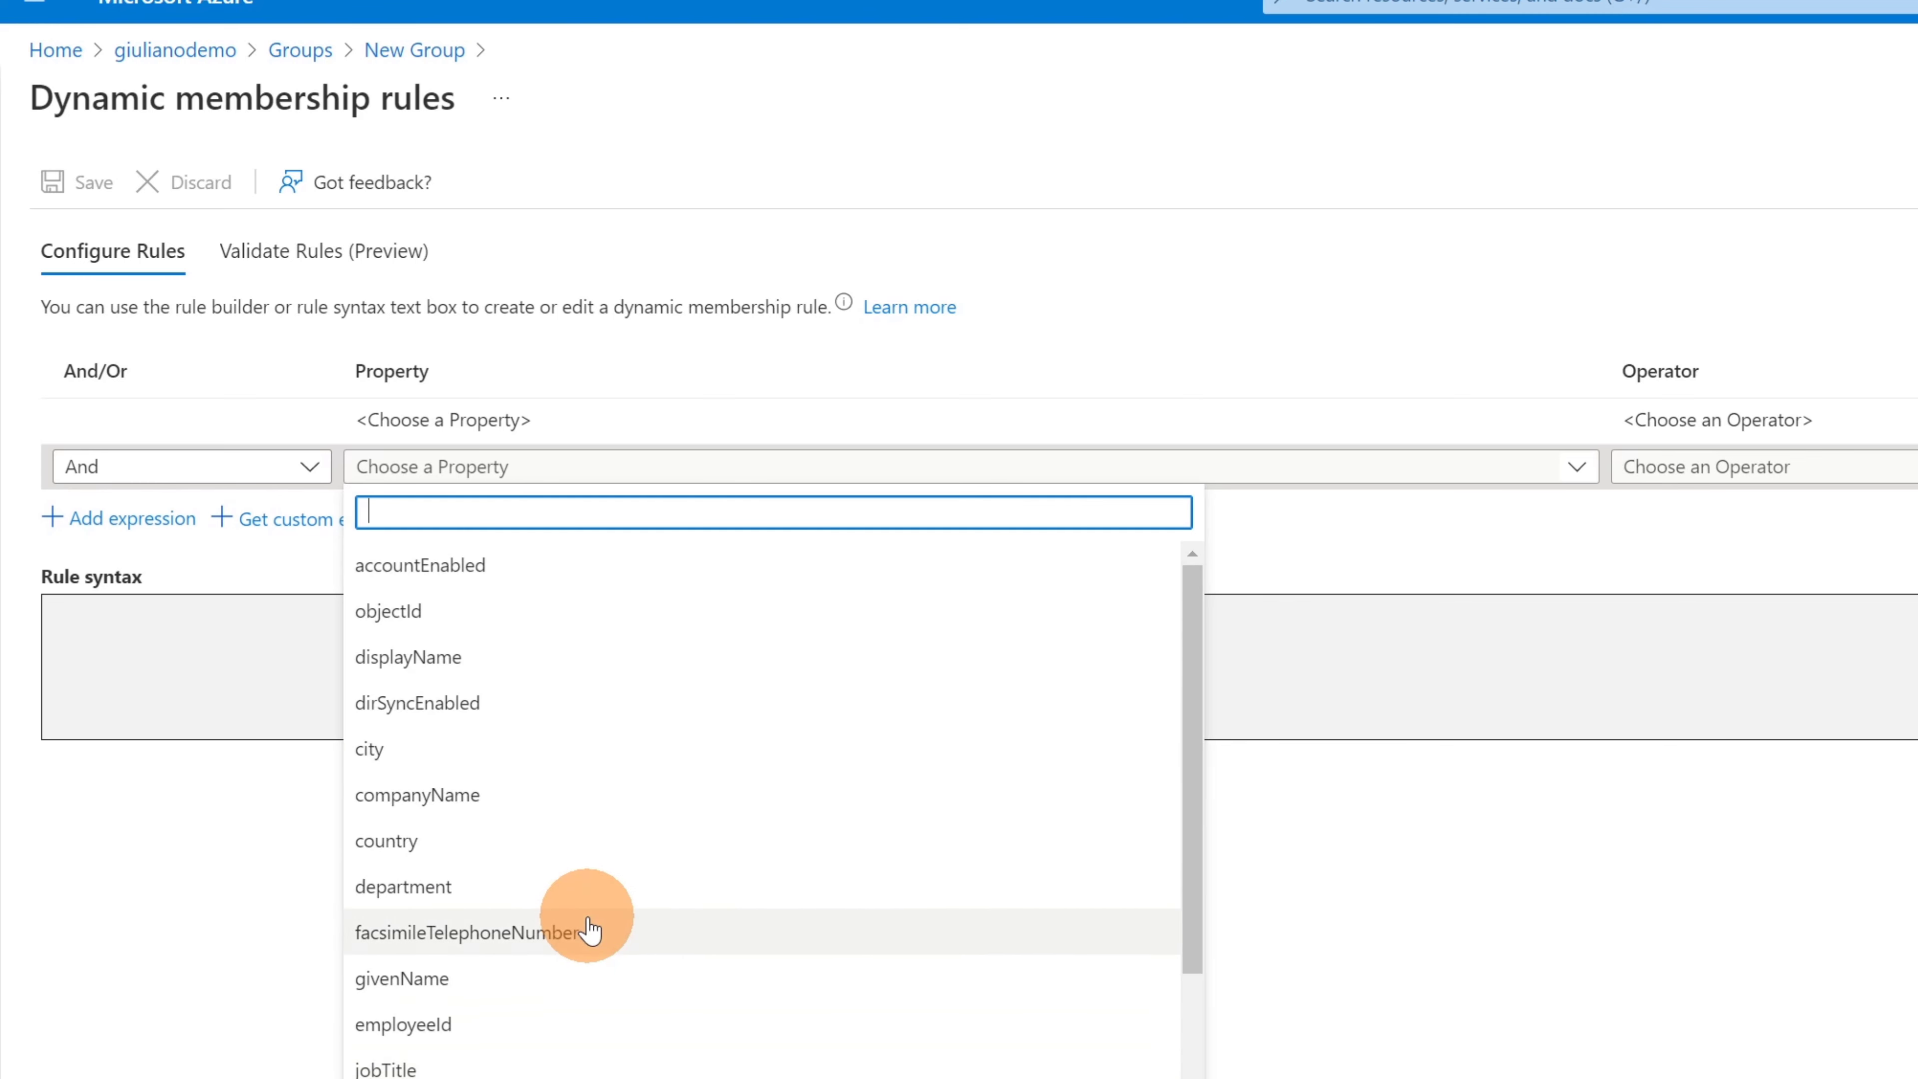